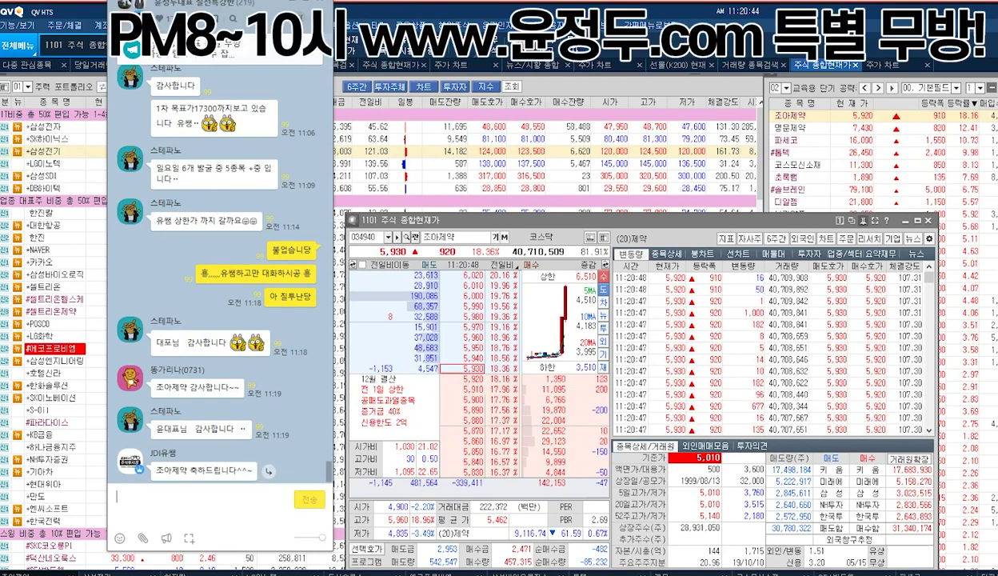
Highlight and deselect the members' recent thank-you messages in the chat room.
left_click_drag(164, 429, 239, 429)
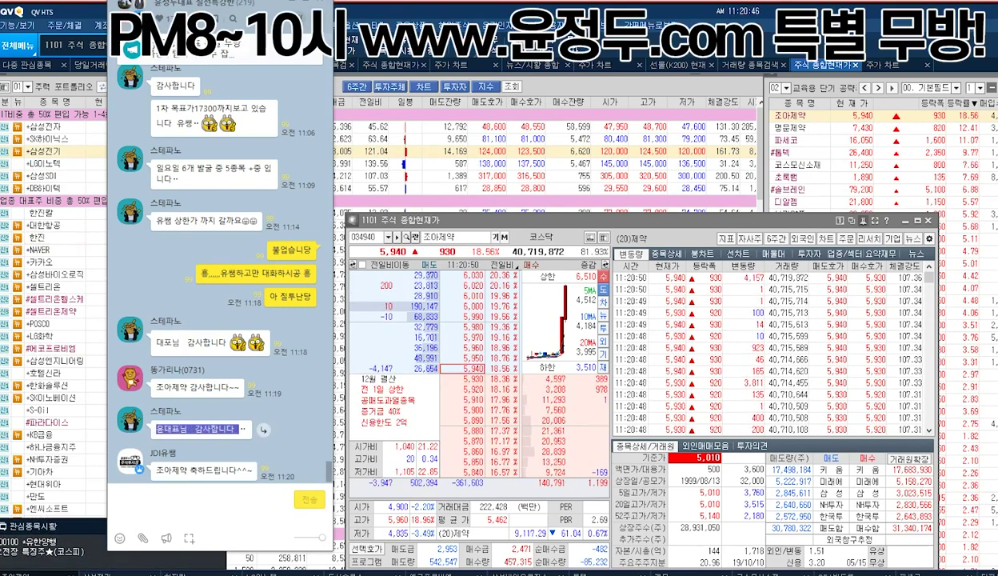
left_click(200, 389)
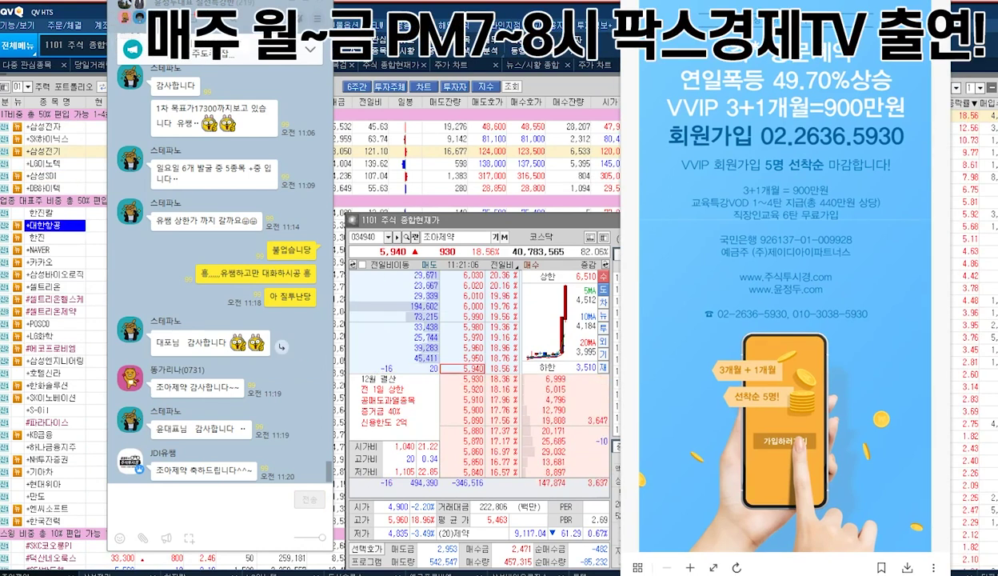
left_click_drag(164, 343, 172, 343)
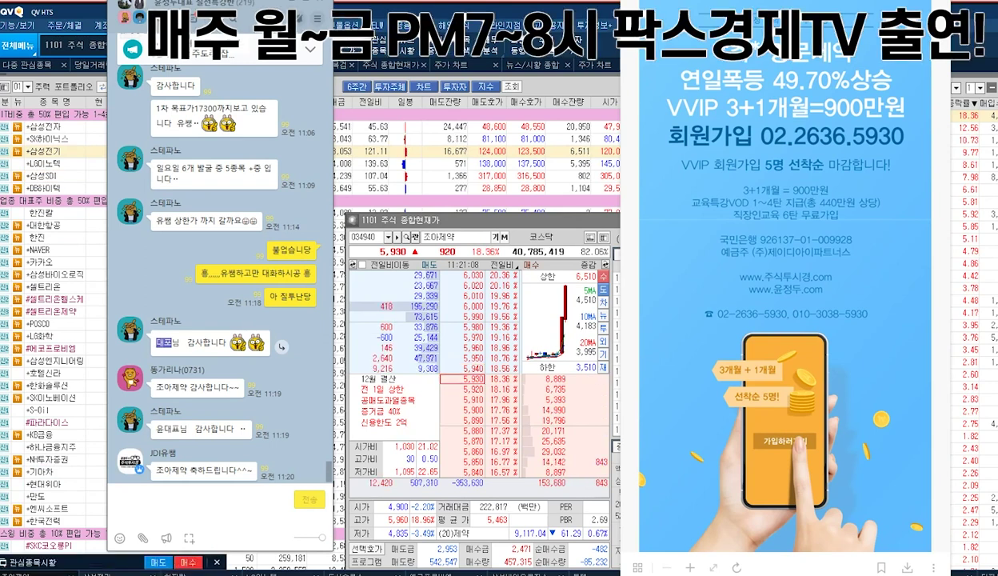
left_click(165, 344)
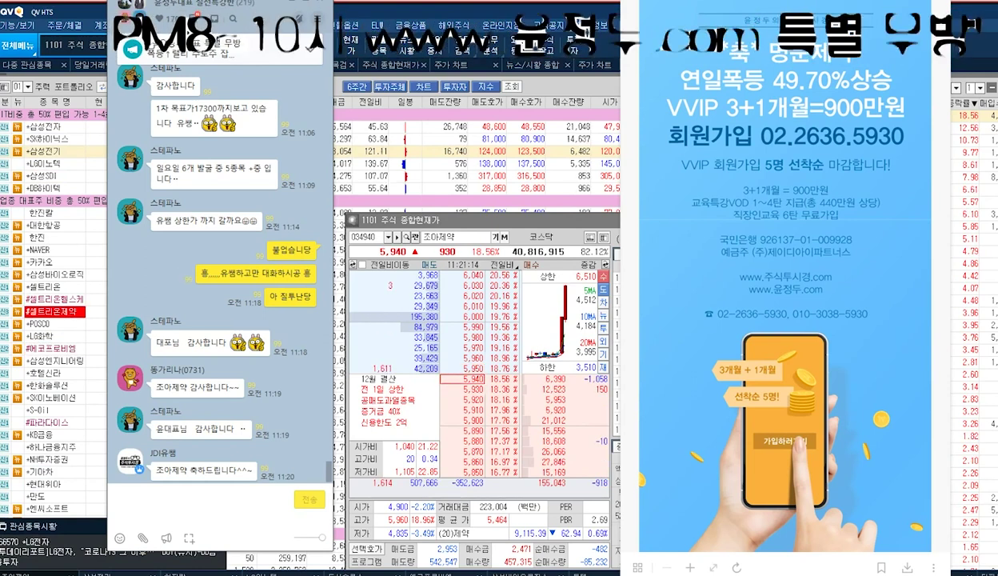
Go back through the chat to the two shared chart photos, view each one enlarged and close the viewer.
scroll(220, 280, "up", 2)
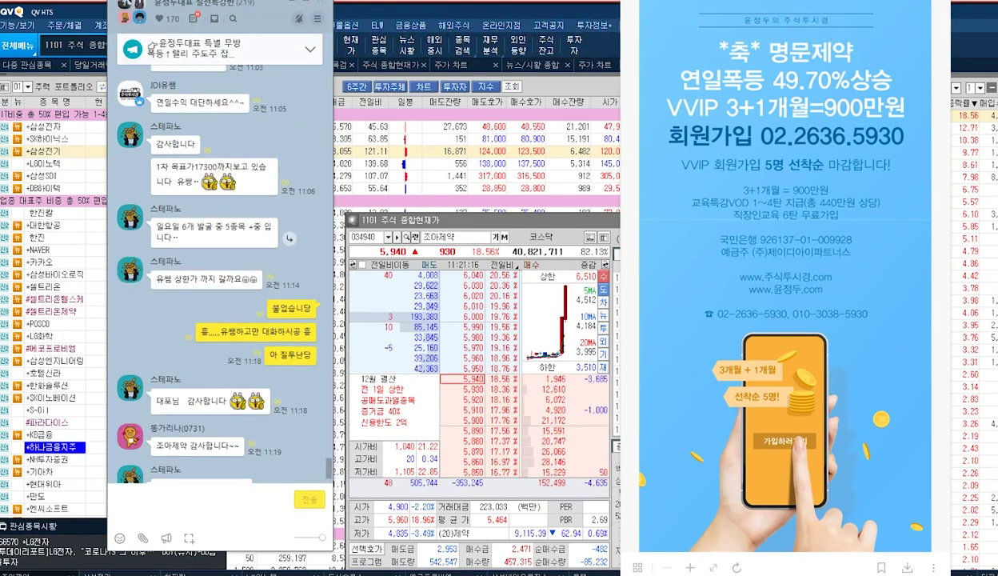
scroll(220, 280, "up", 2)
scroll(220, 280, "up", 4)
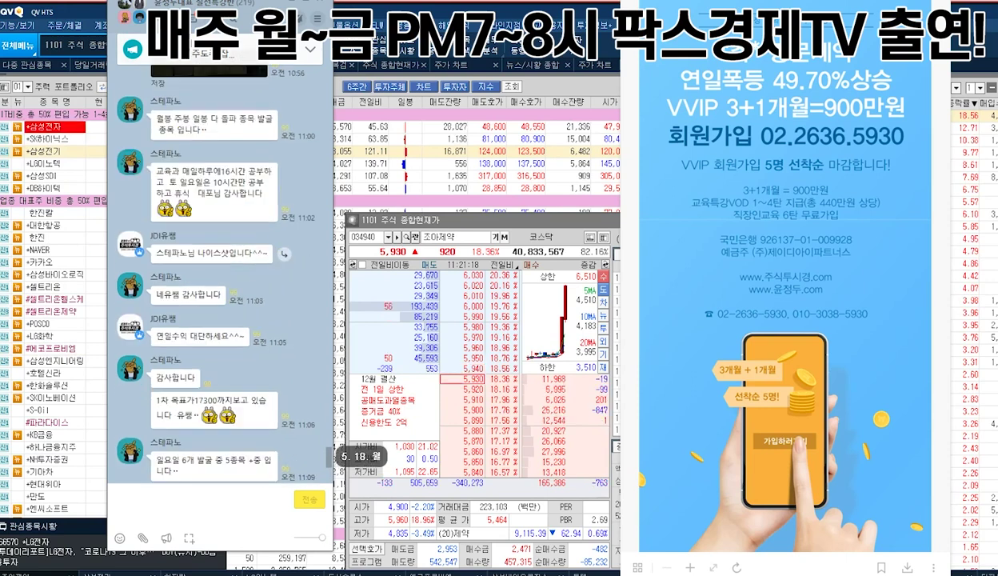
scroll(212, 304, "up", 2)
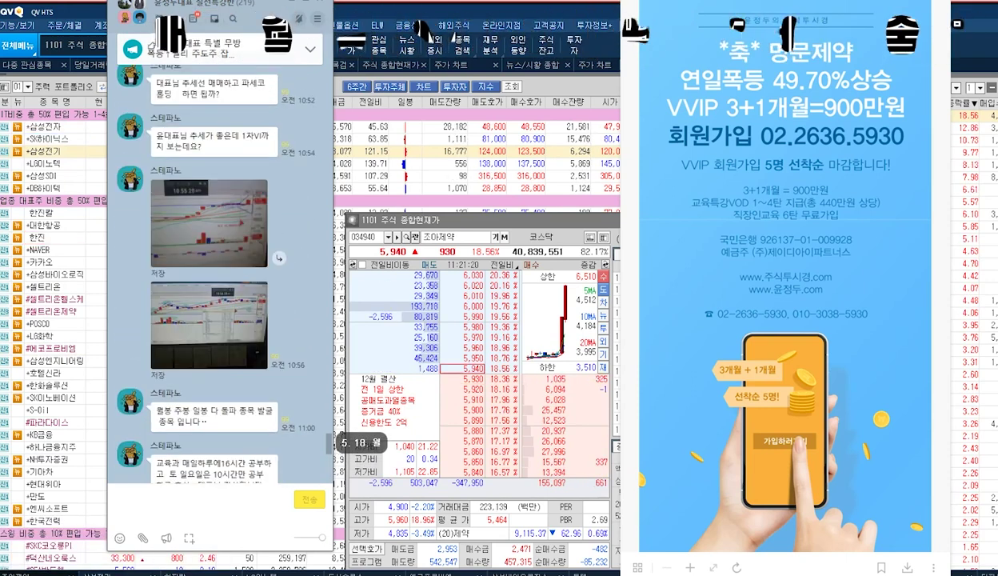
left_click(210, 325)
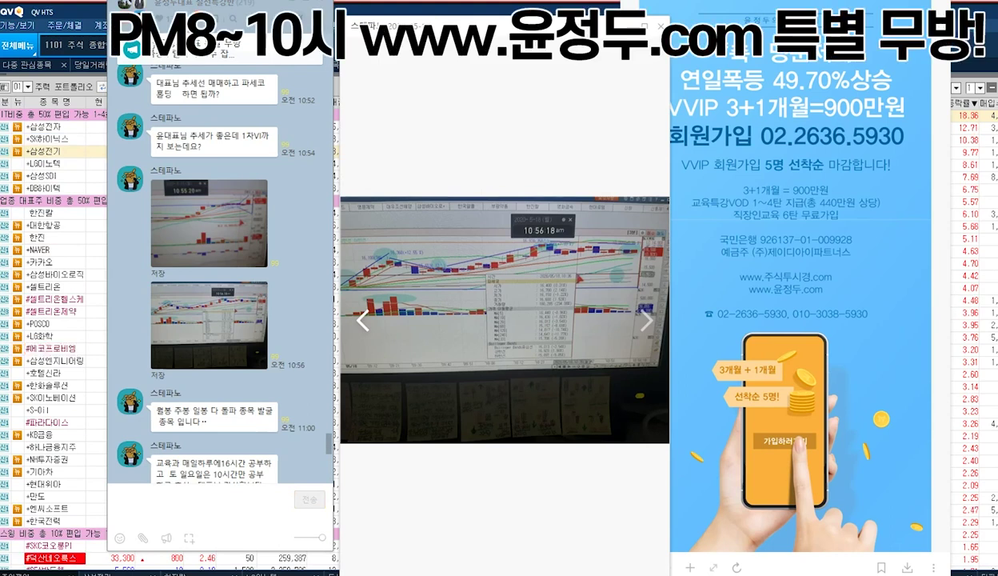
left_click(209, 224)
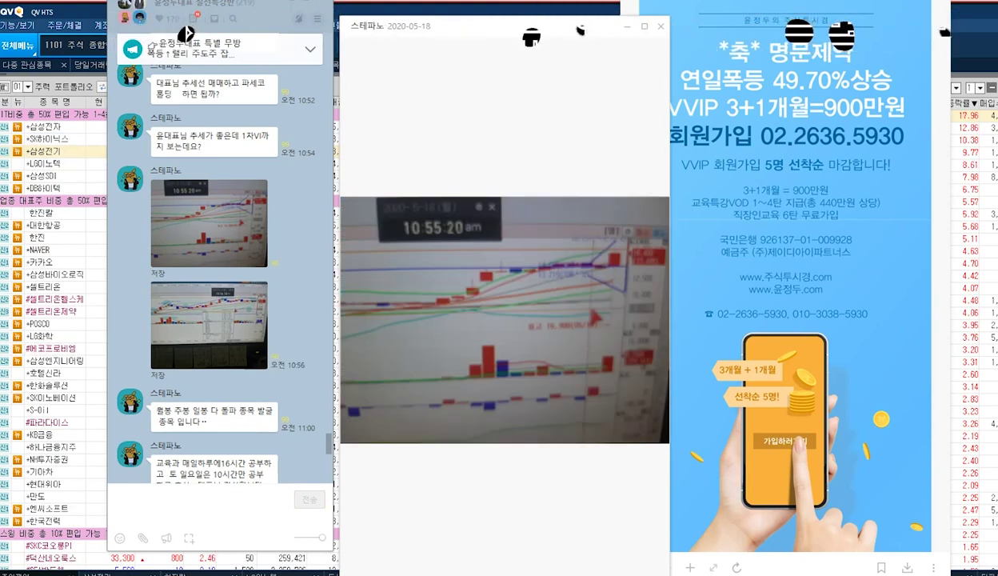
key("Escape")
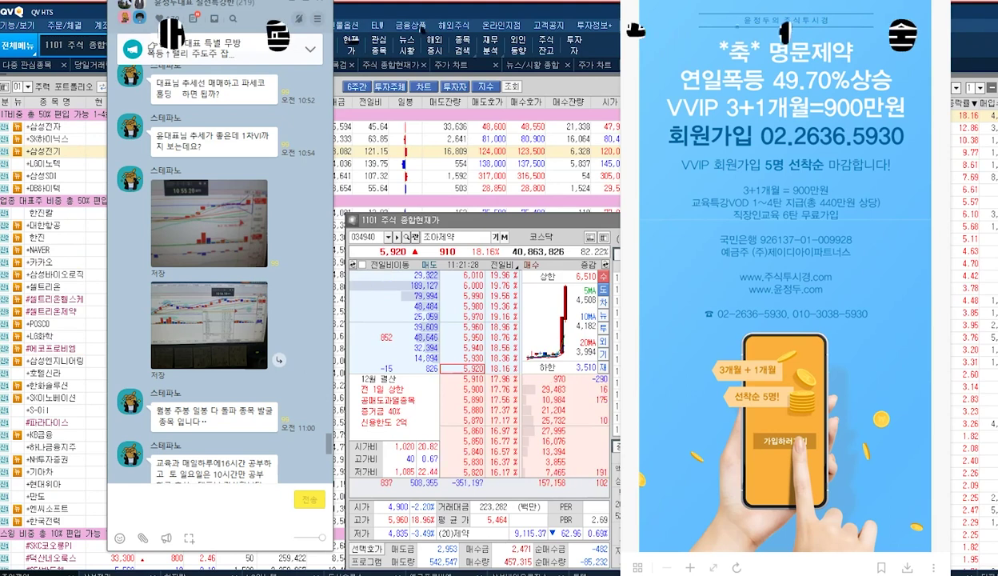
Highlight the two member questions above the photos, about the first VI and about holding 파세코.
scroll(209, 280, "up", 1)
scroll(220, 279, "up", 3)
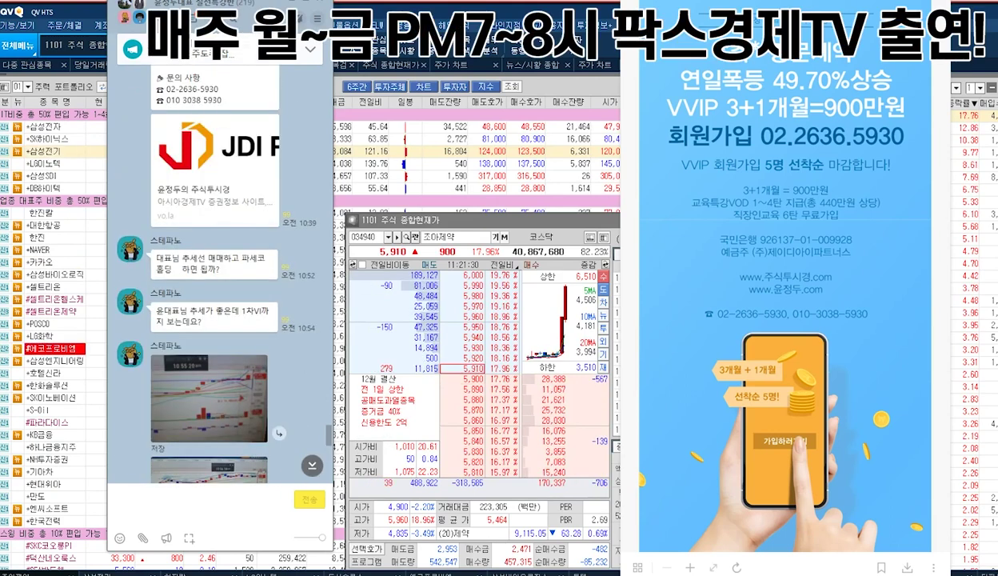
double_click(212, 316)
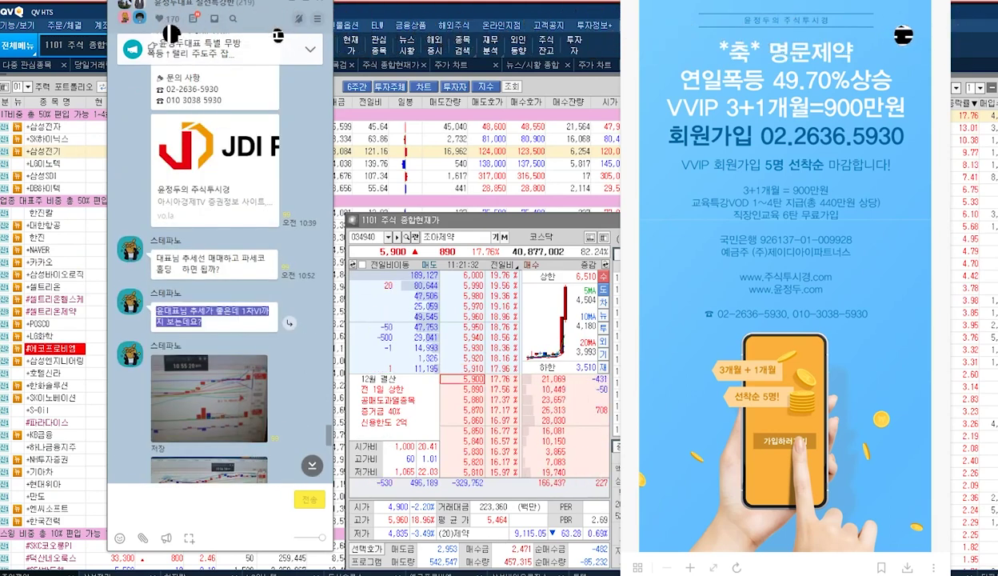
triple_click(209, 269)
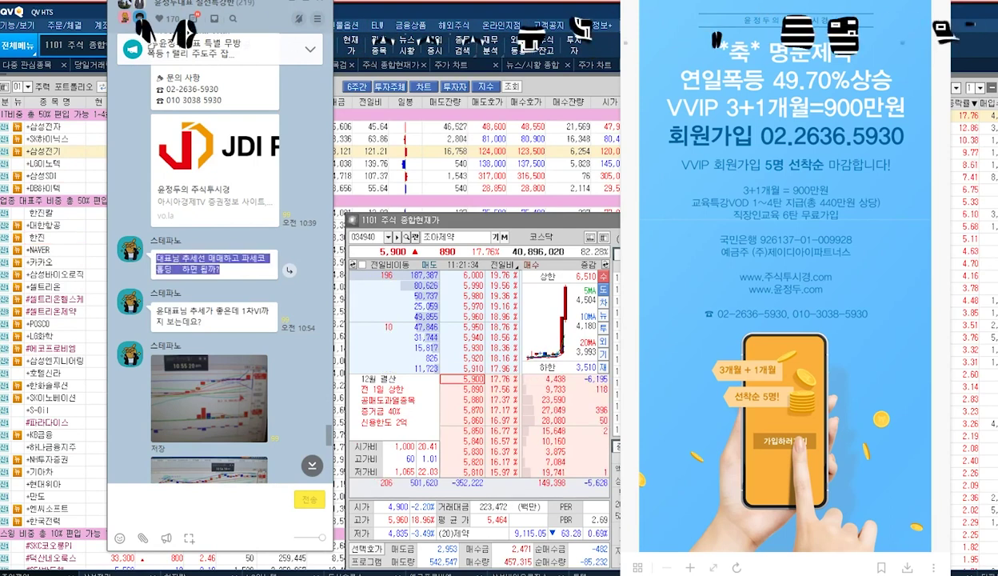
Go back to the 매직계산기 image for 파세코 in the chat, view it enlarged and close it.
scroll(220, 279, "up", 10)
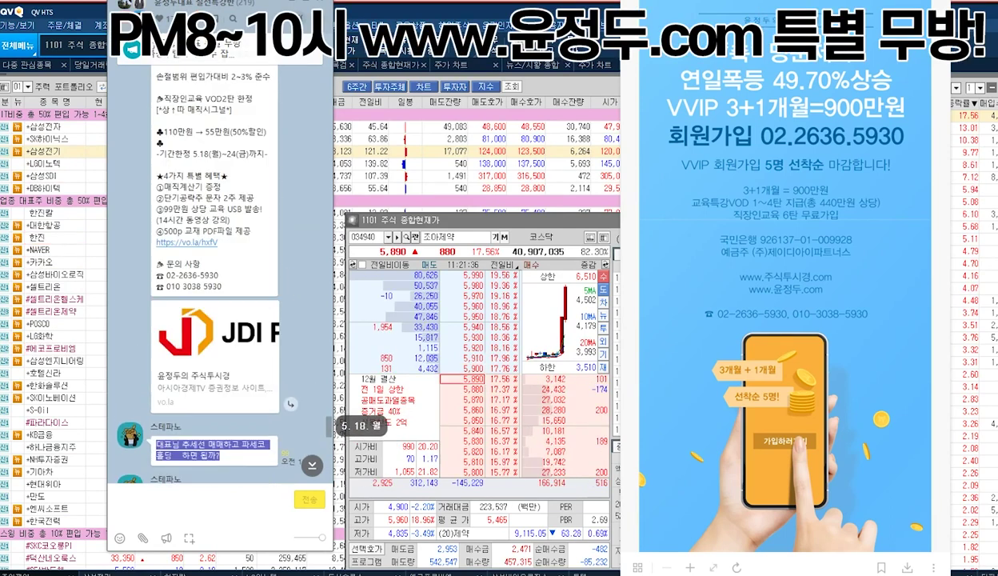
scroll(216, 280, "up", 3)
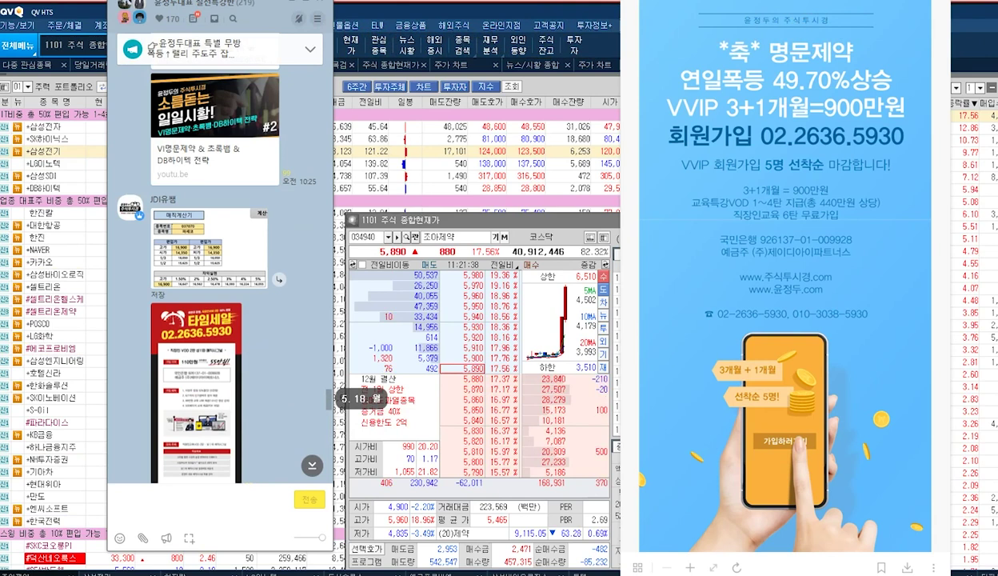
scroll(220, 280, "up", 2)
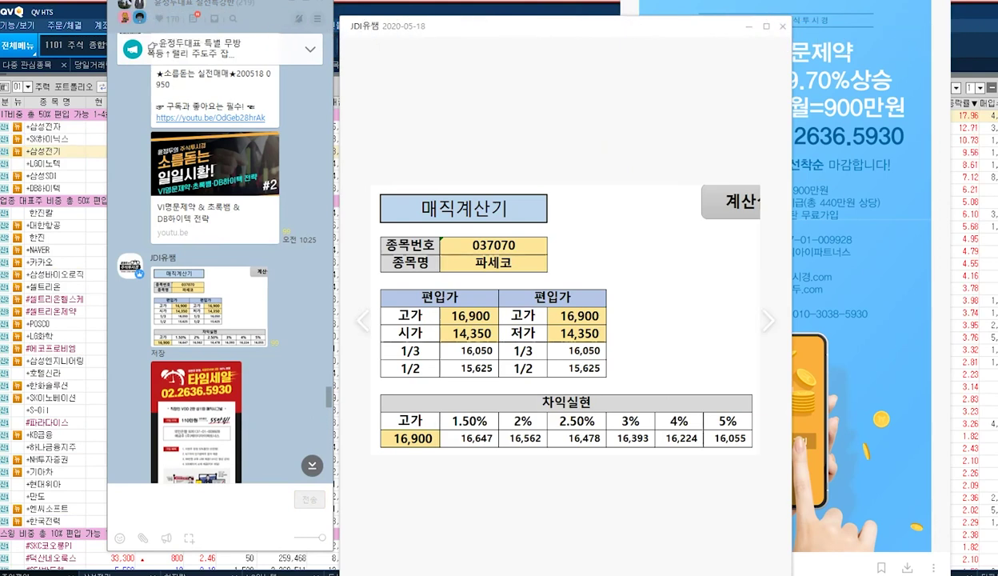
key("Escape")
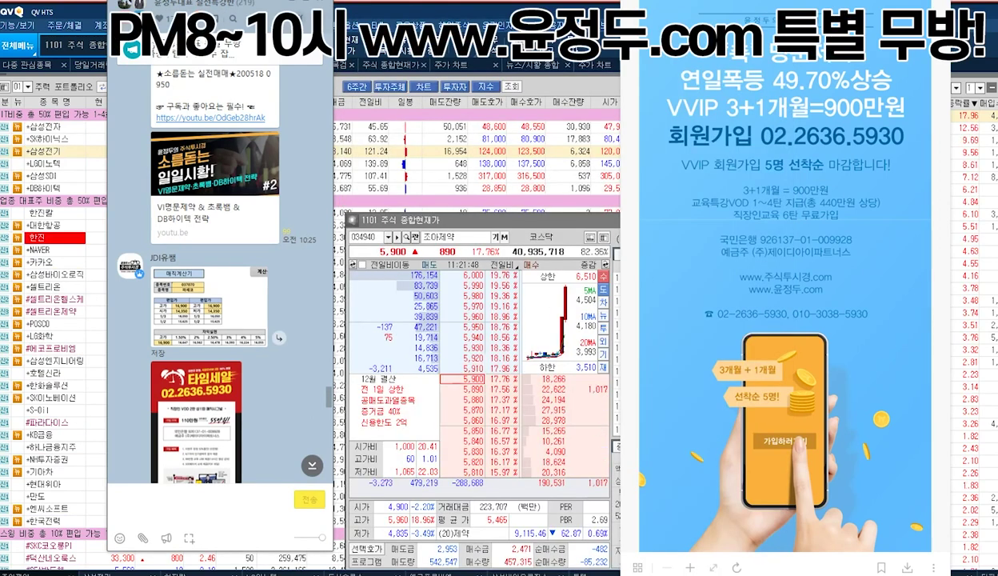
Read the earlier 조아제약 message covering profit-taking levels and the 1/3 and 1/2 retracement levels, including the calculator image above it.
scroll(220, 320, "up", 5)
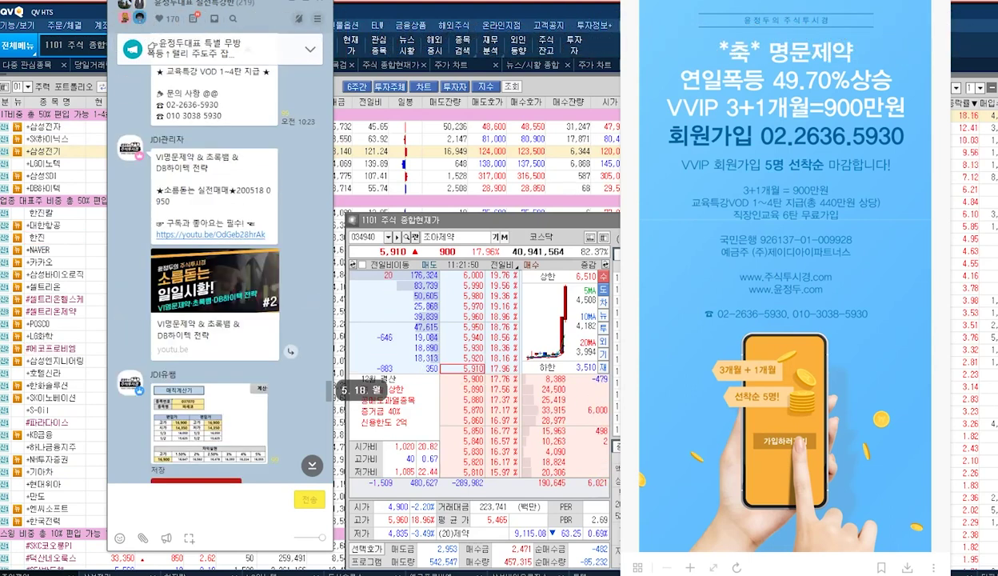
scroll(212, 320, "up", 3)
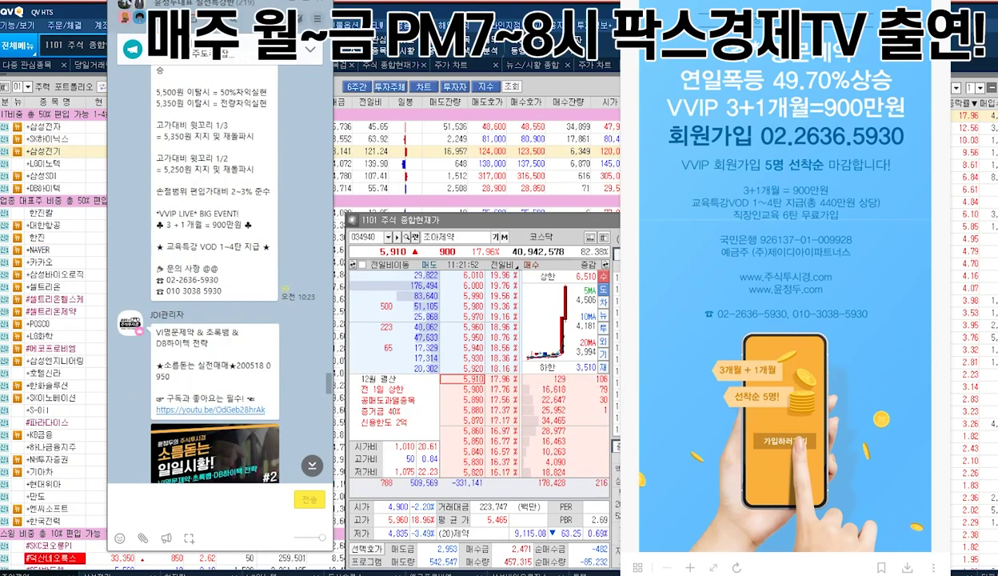
scroll(212, 320, "up", 3)
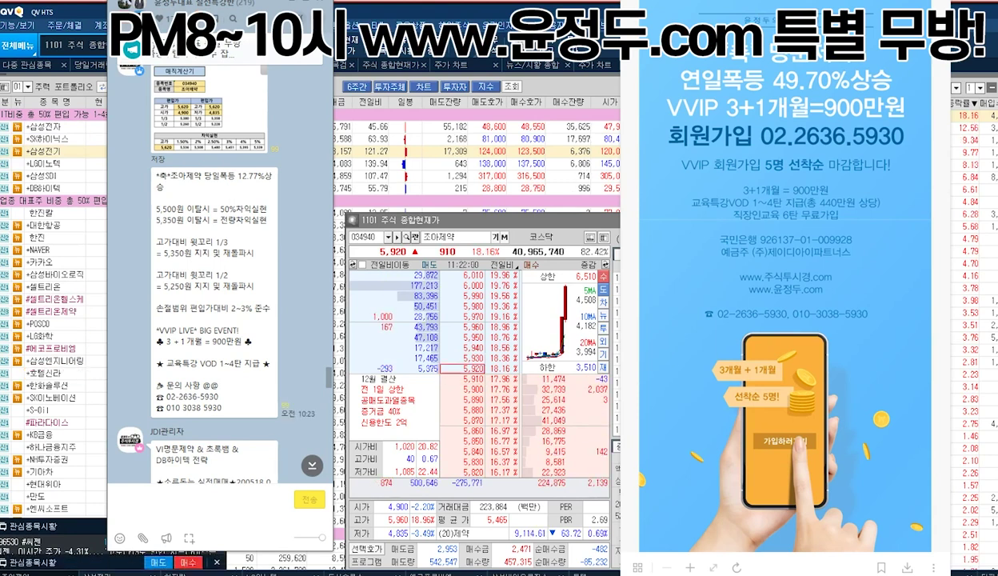
scroll(220, 280, "up", 2)
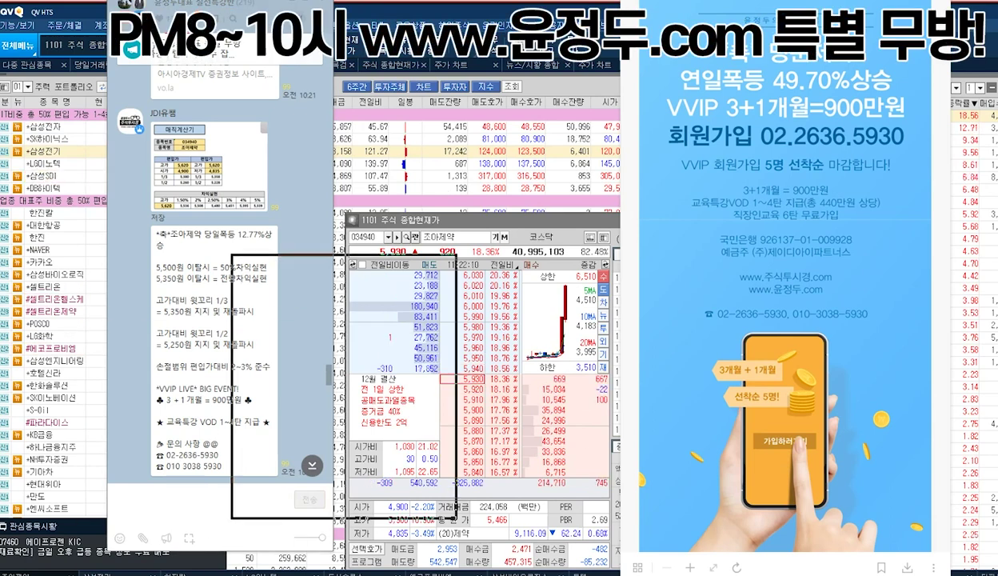
Place the second chat room's window over the first one and extend it to about the same height.
left_click_drag(370, 7, 221, 3)
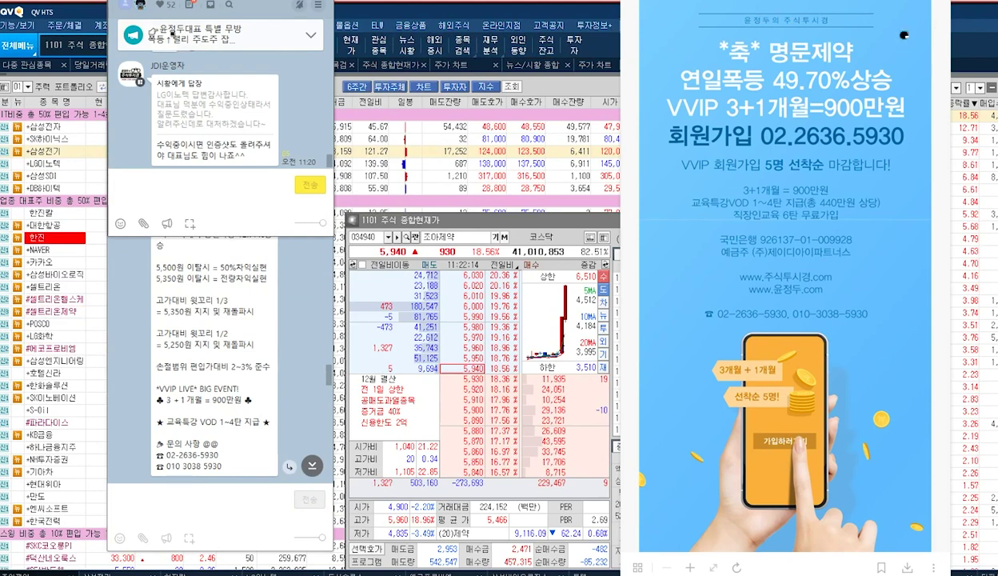
left_click_drag(240, 235, 240, 555)
Find the 기준 거래량 list in the second chat, highlight its 조아제약 4,500만주 and 명문제약 3,000만주 lines, and close the chat.
left_click_drag(330, 471, 330, 439)
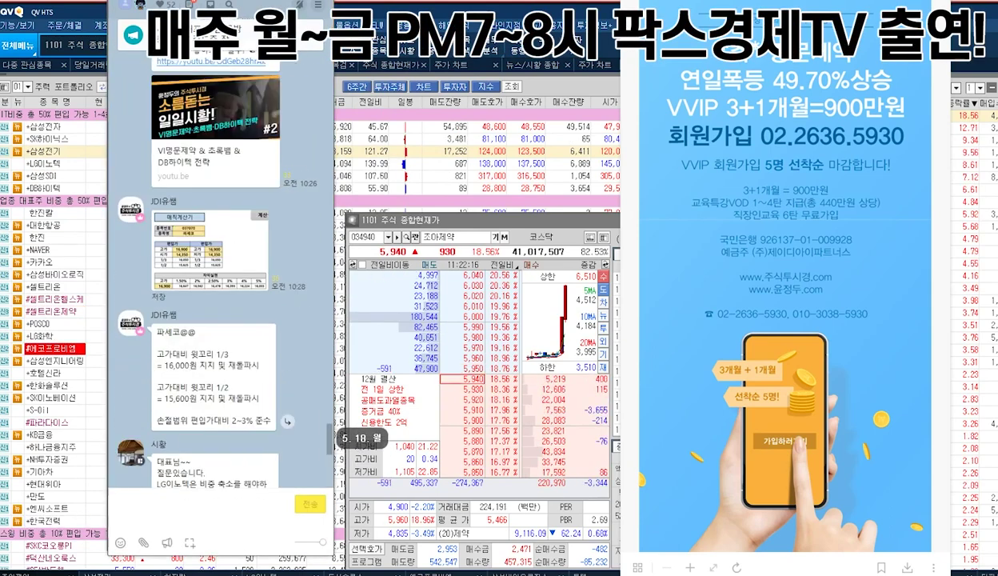
scroll(220, 280, "up", 15)
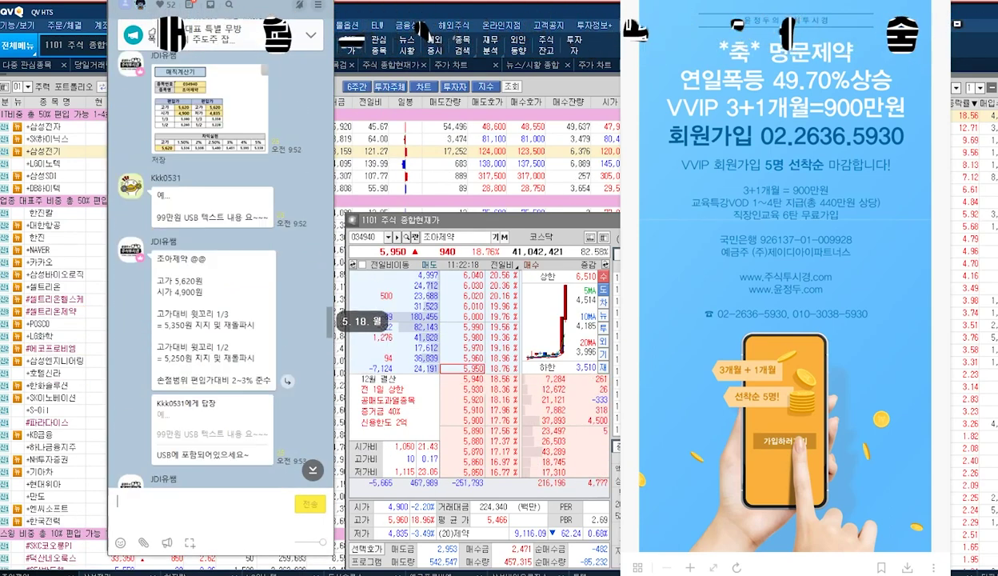
scroll(220, 279, "up", 15)
scroll(220, 280, "up", 15)
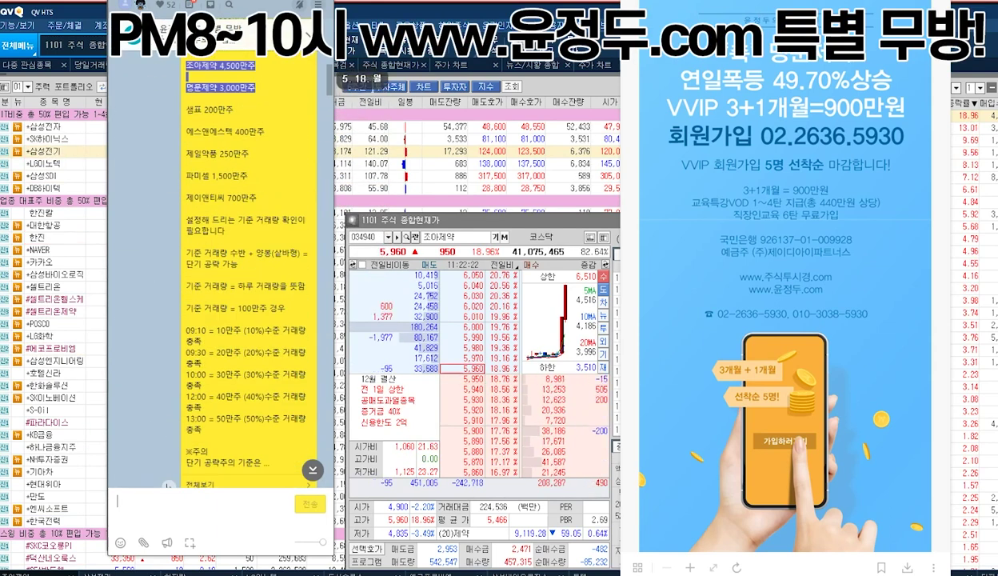
scroll(220, 280, "up", 3)
left_click(254, 205)
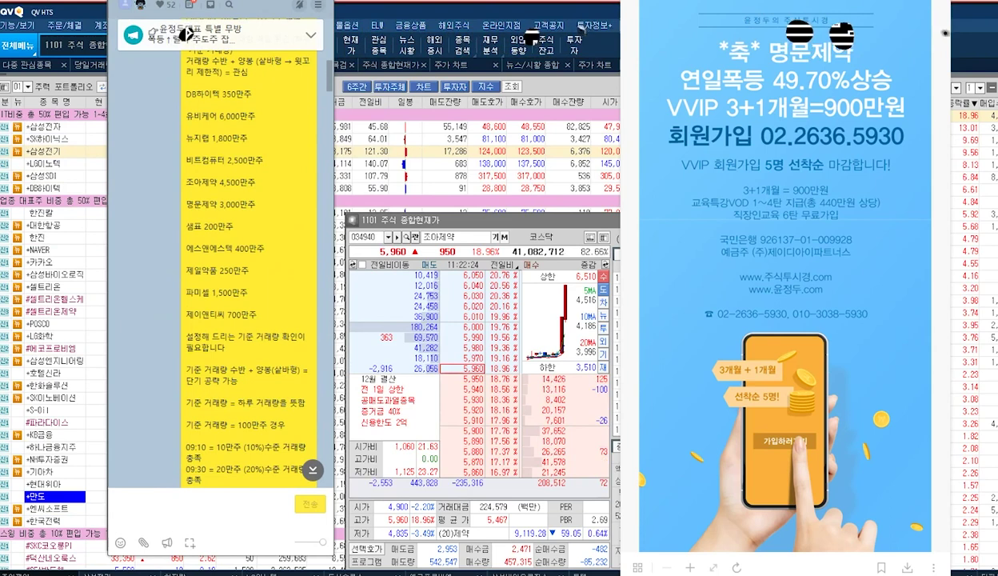
left_click_drag(255, 205, 187, 183)
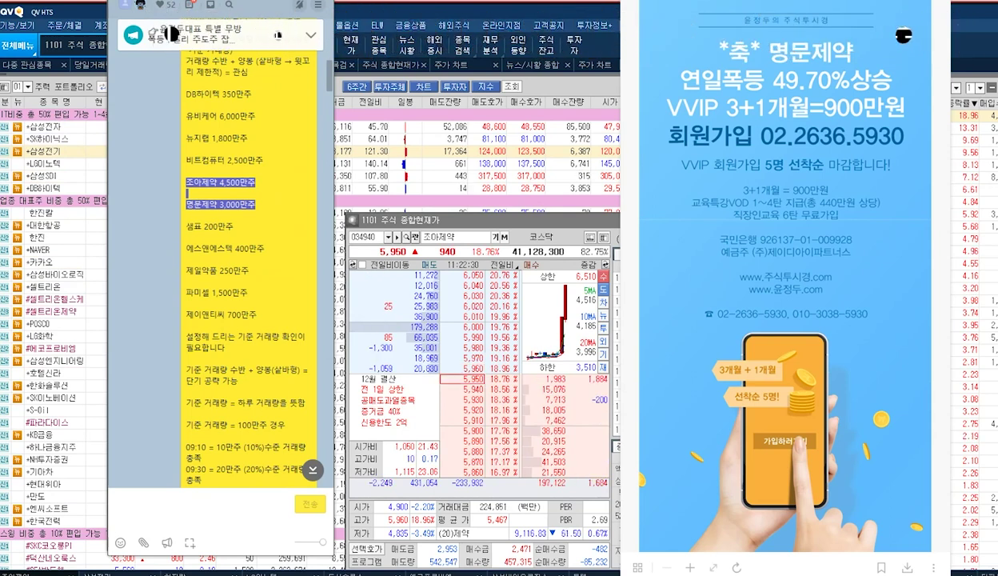
key("Escape")
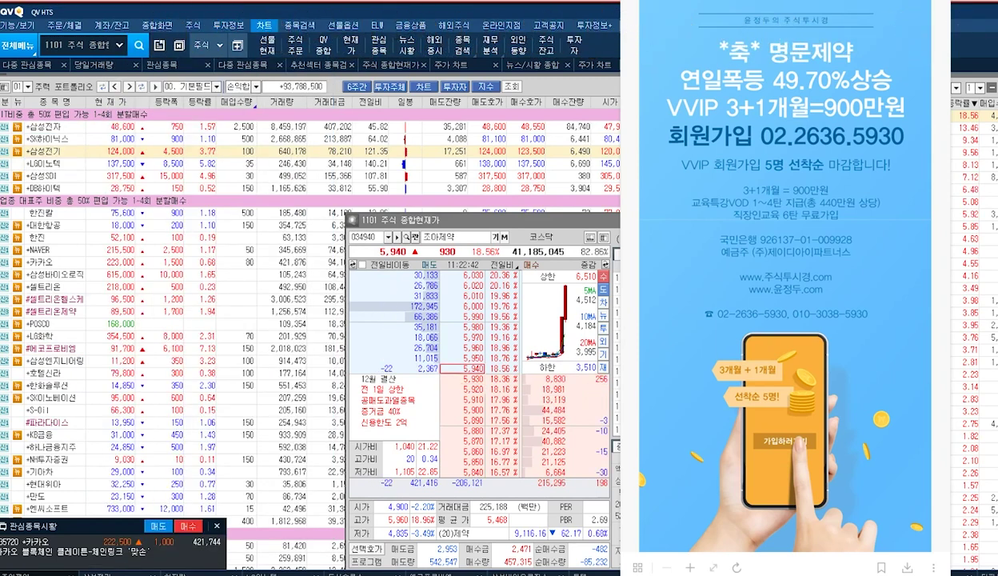
Open the 3100 주가 차트 for 조아제약 and zoom the daily chart to late March through May 18.
left_click(264, 26)
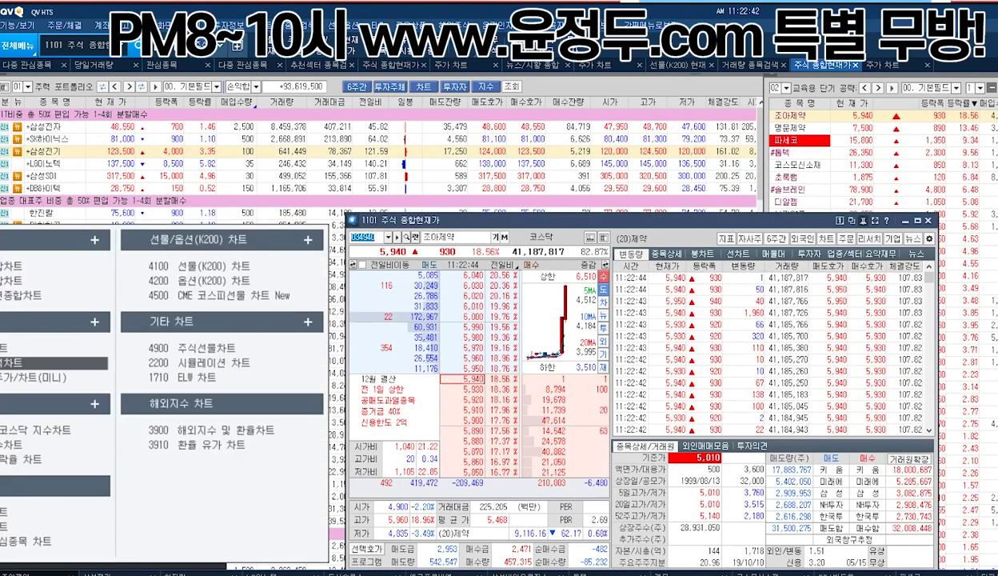
left_click(32, 348)
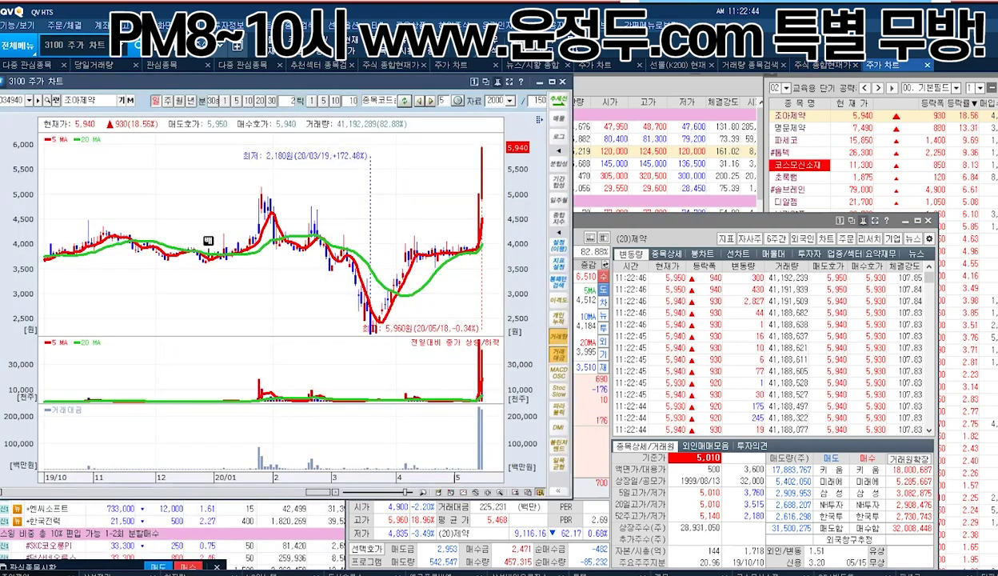
left_click_drag(350, 133, 482, 461)
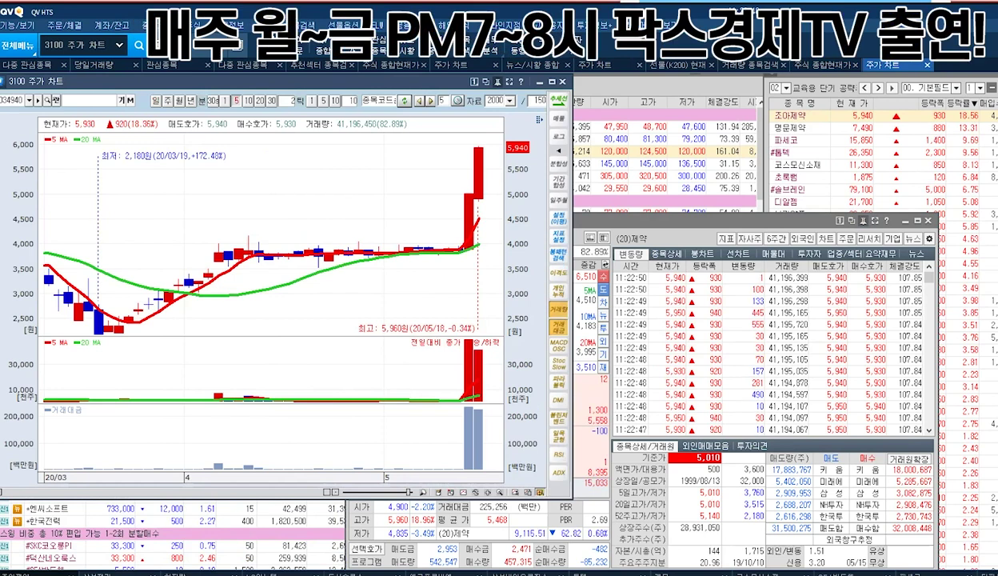
Switch the 조아제약 chart to 5-minute candles and zoom in on the 5/18 session.
left_click(236, 100)
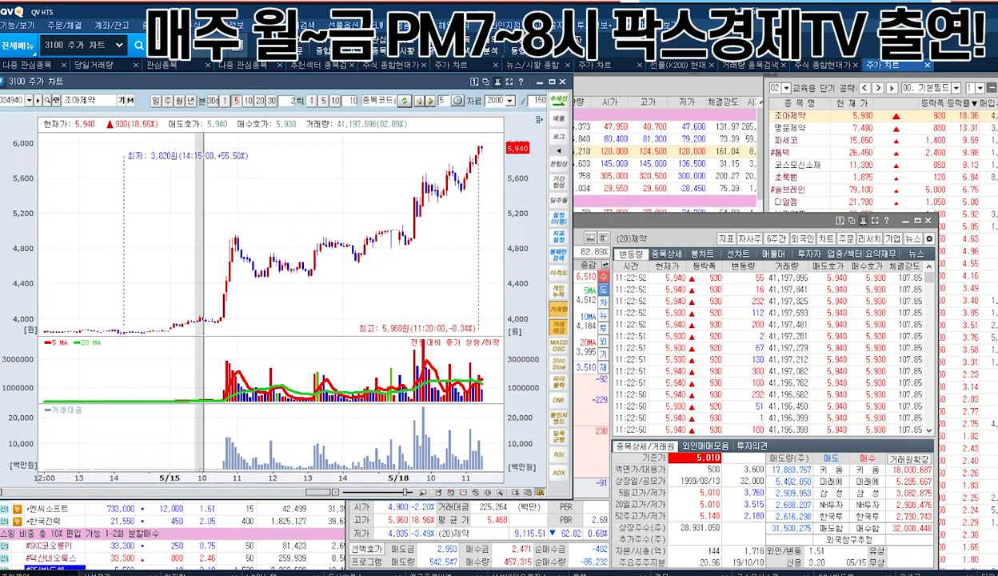
left_click_drag(195, 303, 478, 304)
left_click_drag(348, 240, 471, 240)
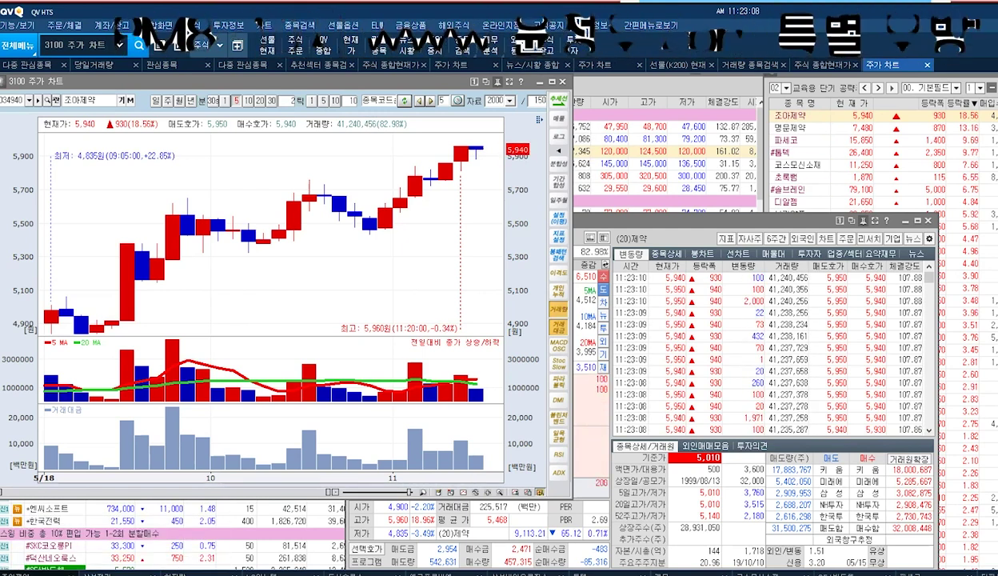
Try horizontal trend lines at about 5,467, 5,388 and 5,649 on the 조아제약 5-minute chart, and delete them all.
left_click_drag(1, 264, 519, 130)
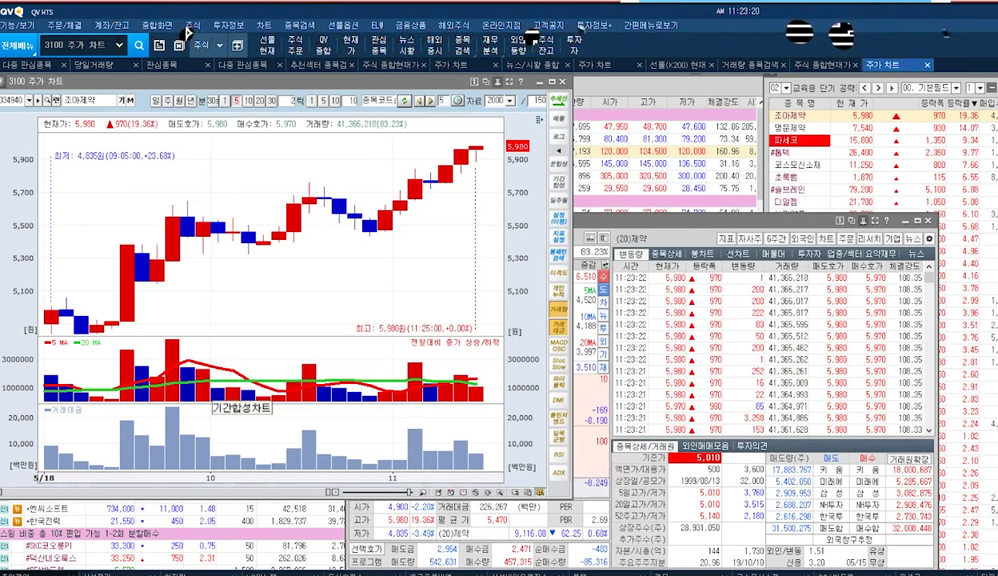
left_click(558, 100)
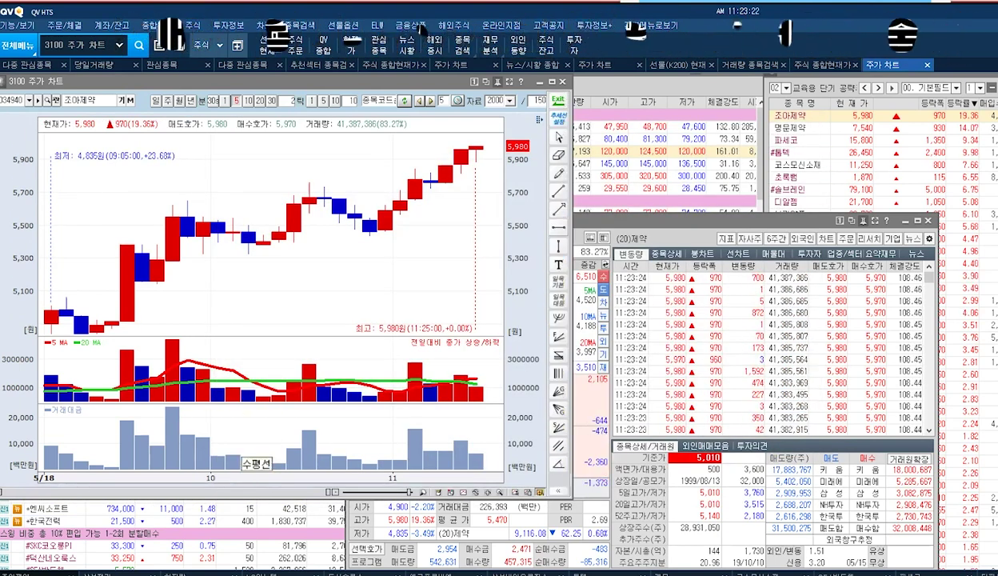
left_click(558, 227)
left_click(342, 231)
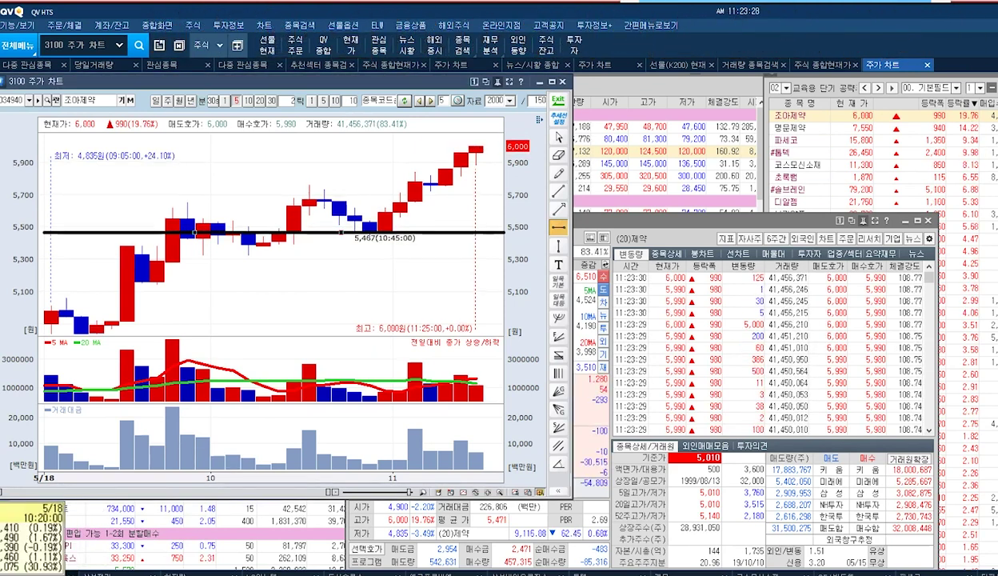
left_click(281, 244)
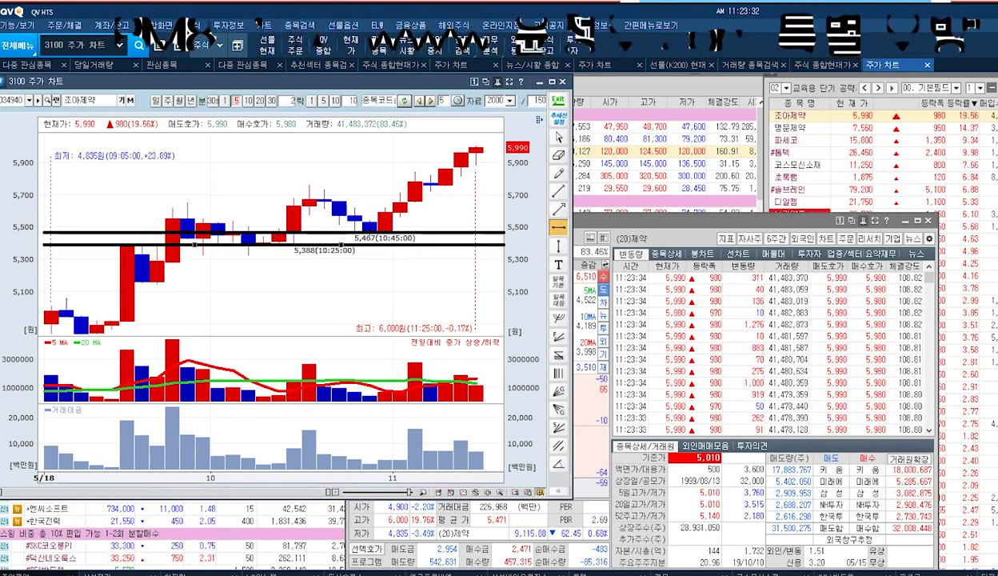
left_click_drag(0, 139, 335, 140)
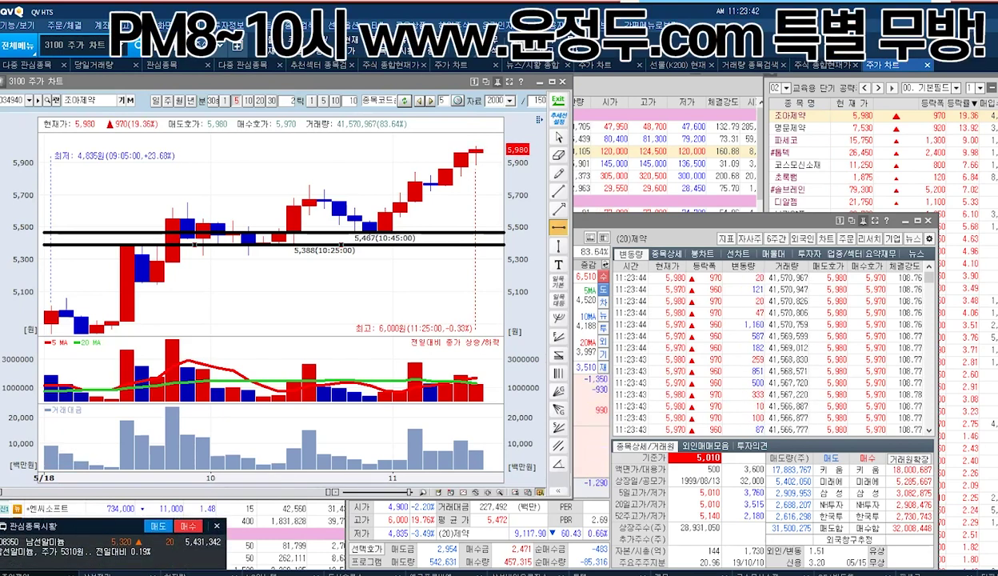
left_click(188, 203)
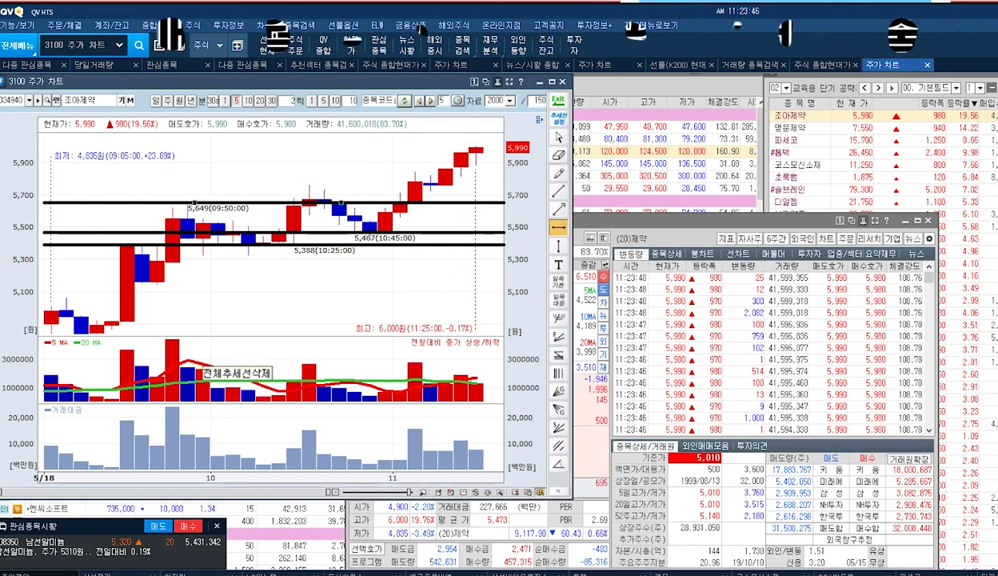
left_click(205, 346)
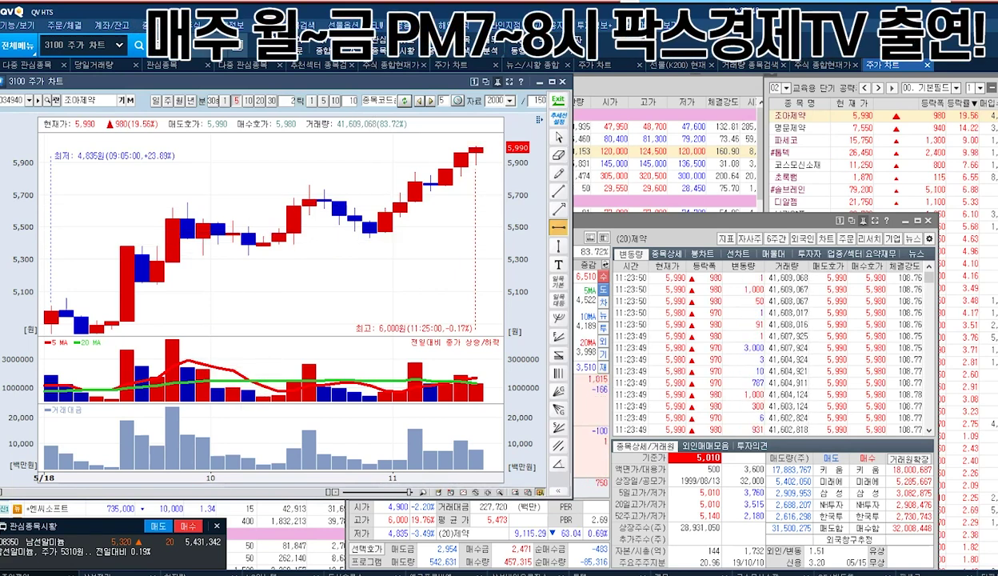
Draw horizontal lines across the 5-minute chart at about 5,649 and 5,392.
key("ctrl+z")
left_click(191, 203)
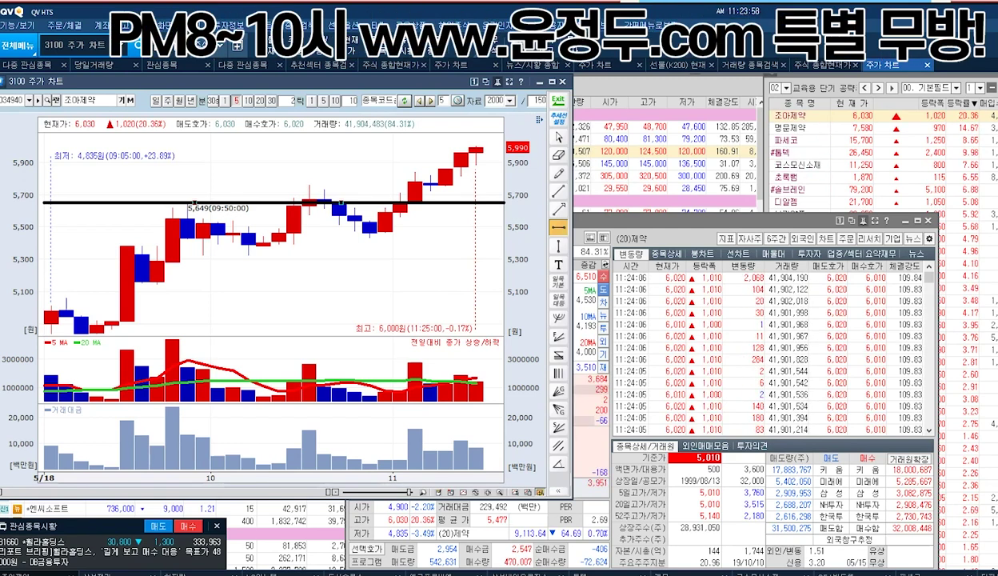
left_click(249, 257)
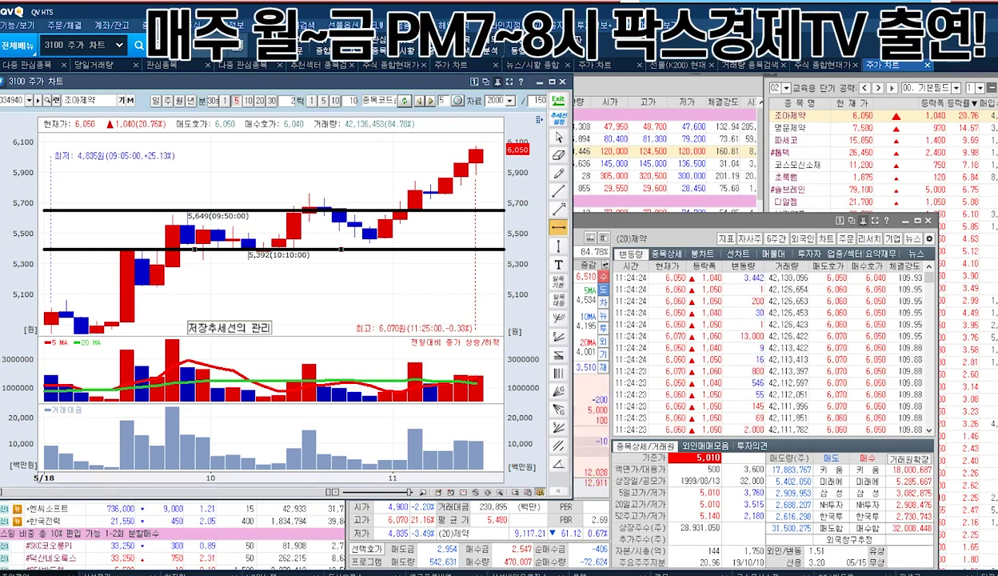
Draw ellipses around the first pullback near the lower line, the peak above the upper line, the second pullback and the latest high.
left_click(558, 100)
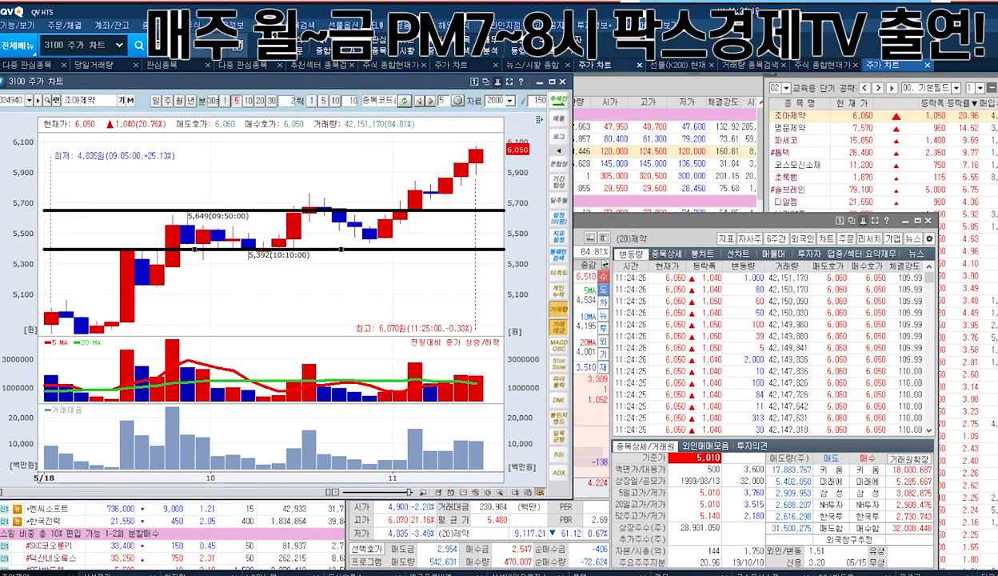
left_click(558, 100)
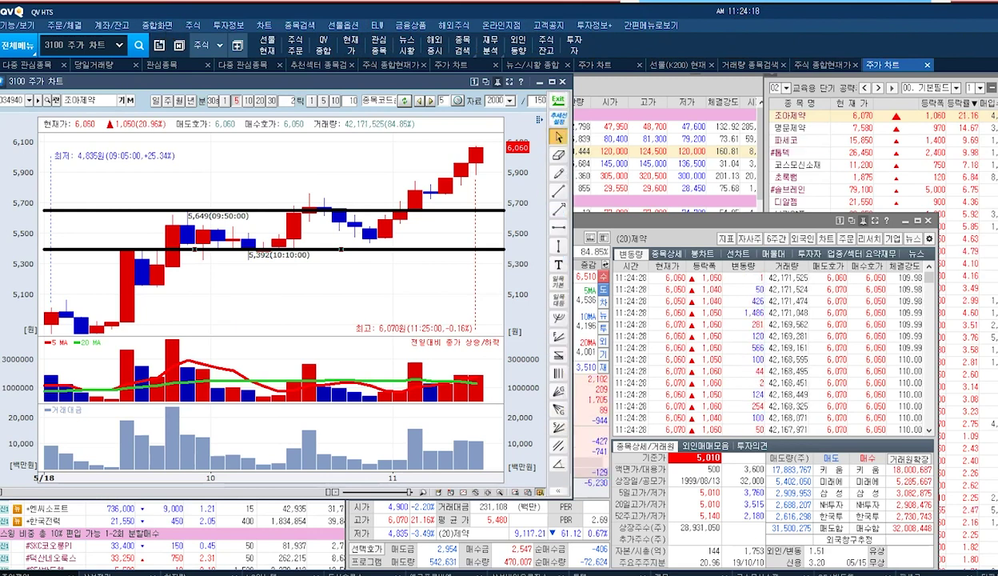
left_click(558, 491)
left_click(590, 442)
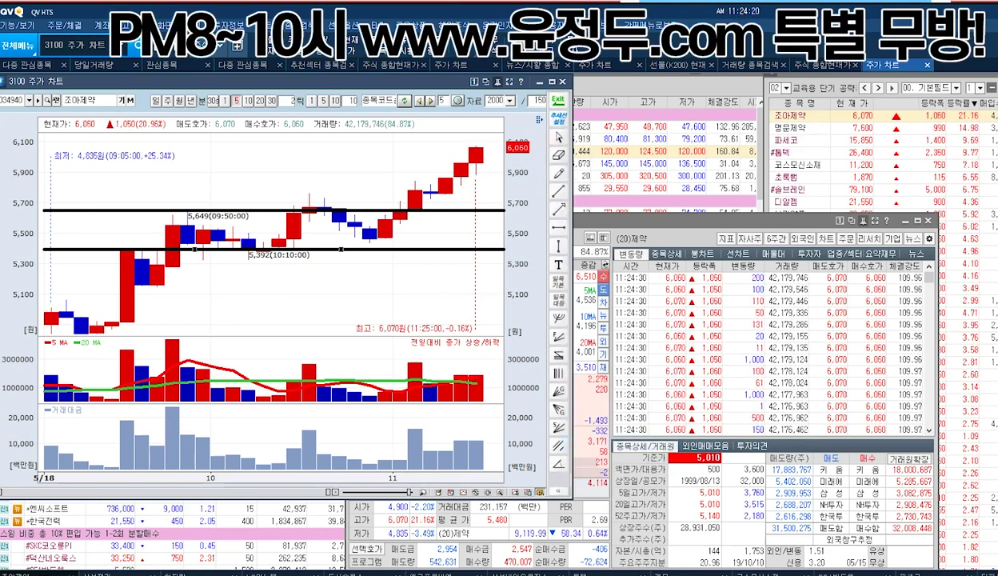
mouse_move(233, 239)
left_mouse_down()
mouse_move(292, 281)
mouse_move(309, 281)
left_mouse_up()
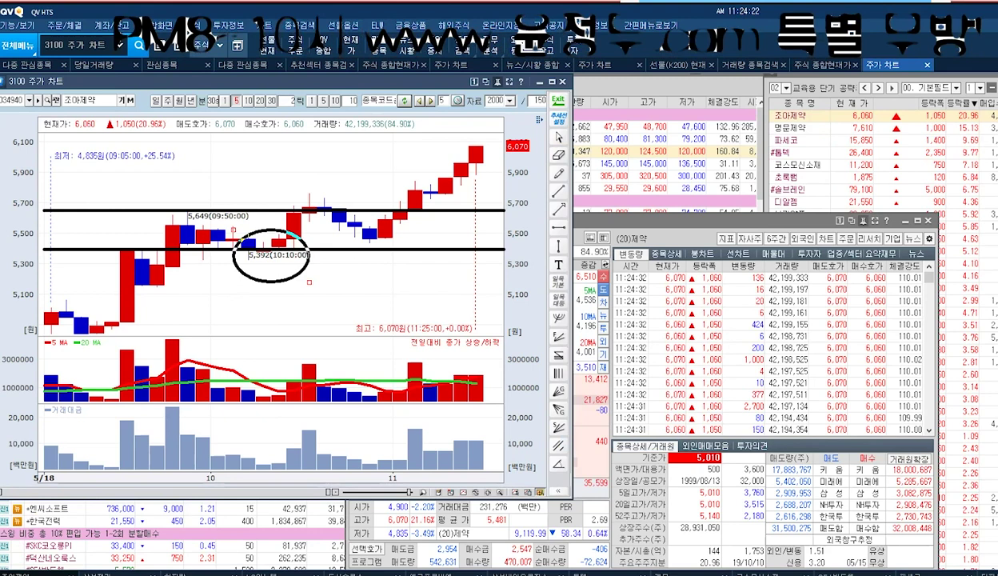
left_click_drag(330, 209, 326, 208)
left_click_drag(340, 219, 401, 266)
left_click_drag(436, 141, 505, 164)
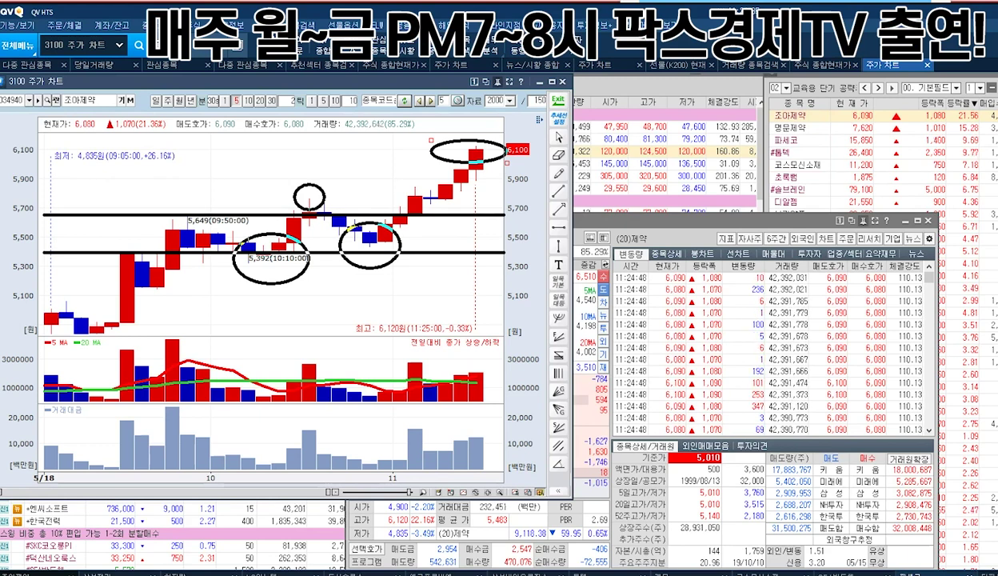
Switch to the 매직계산기 workbook in Excel and set the first 편입가 table's 고가 to 5760 and 시가 to 4900.
key("alt+Tab")
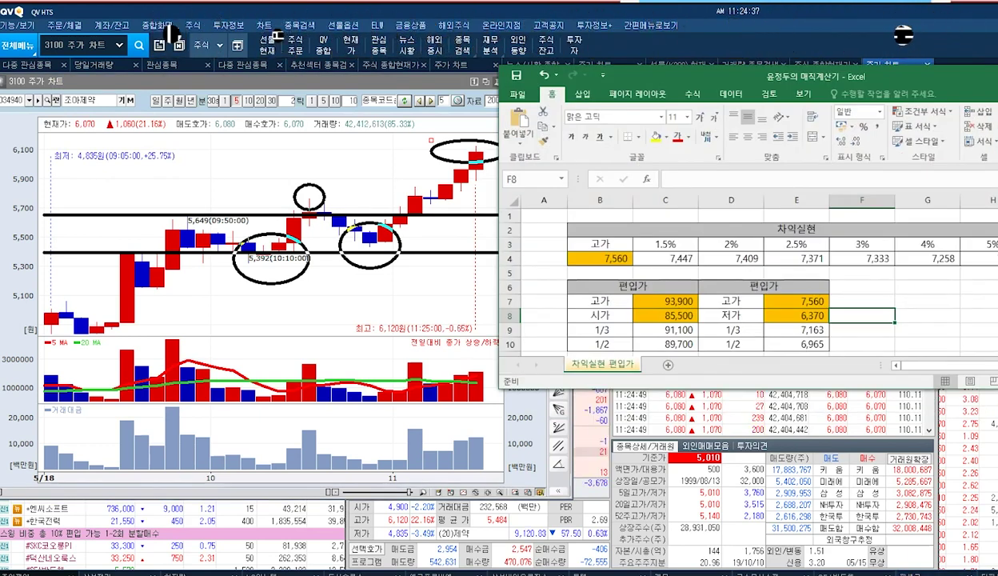
double_click(666, 301)
left_click_drag(651, 302, 697, 302)
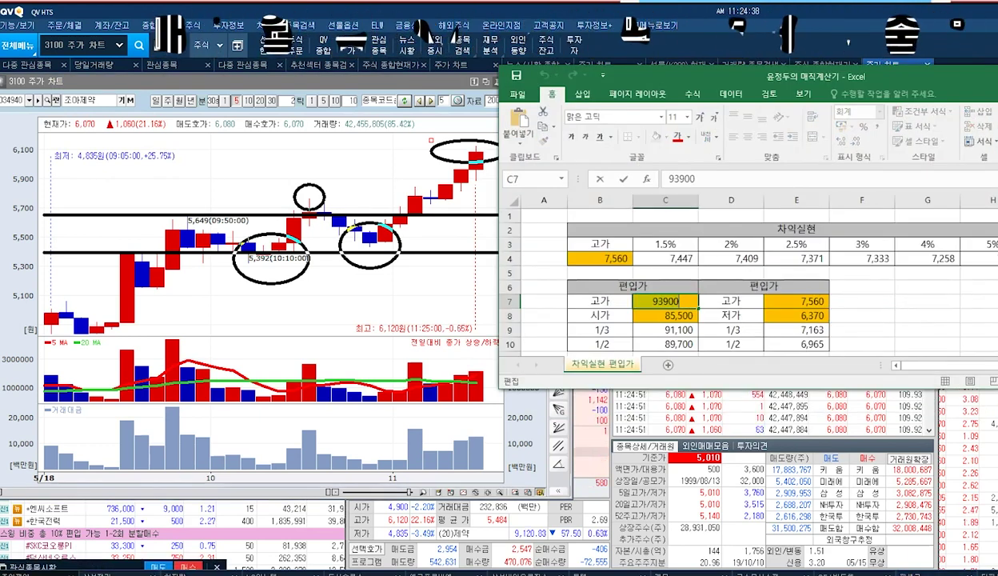
type("5760")
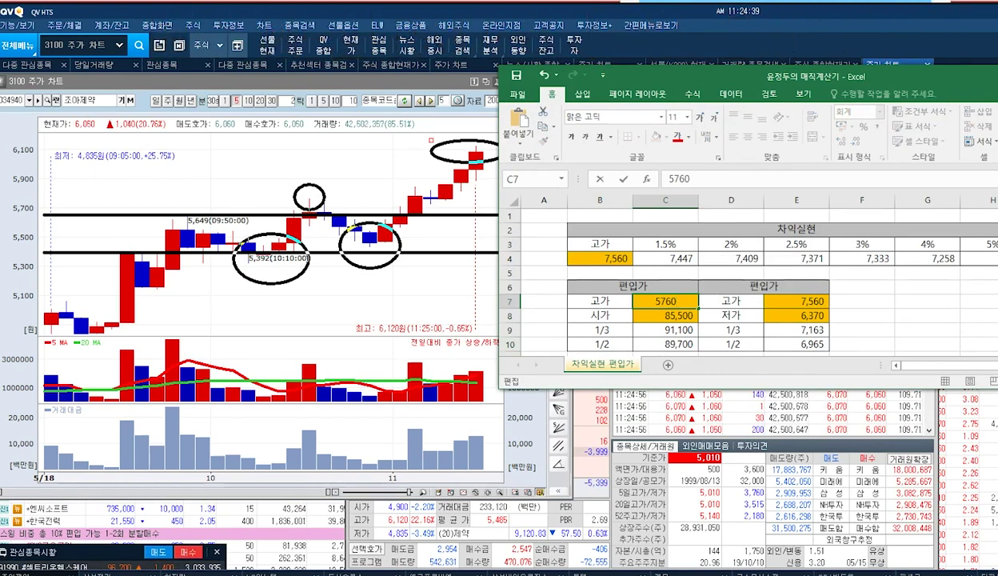
double_click(669, 316)
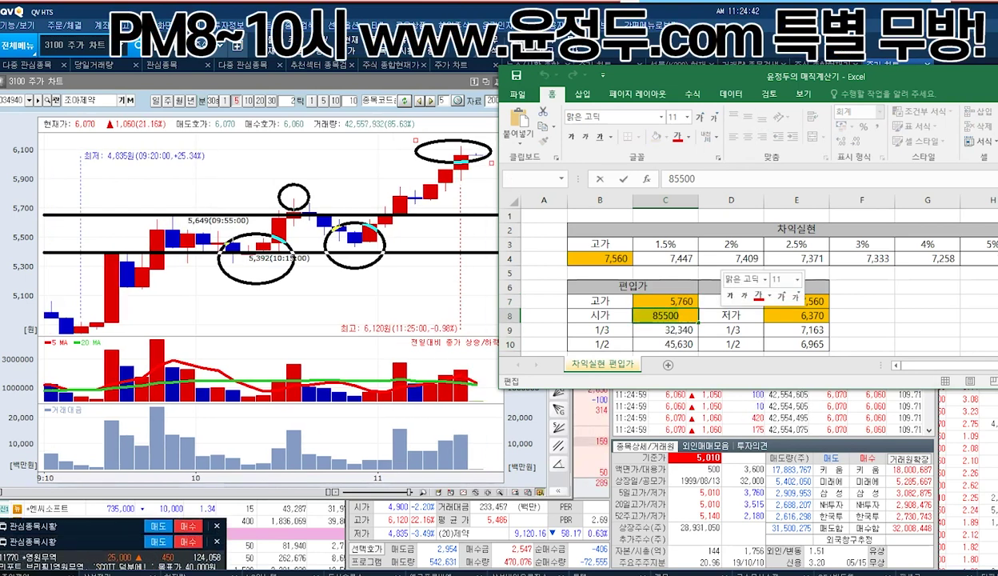
type("4900")
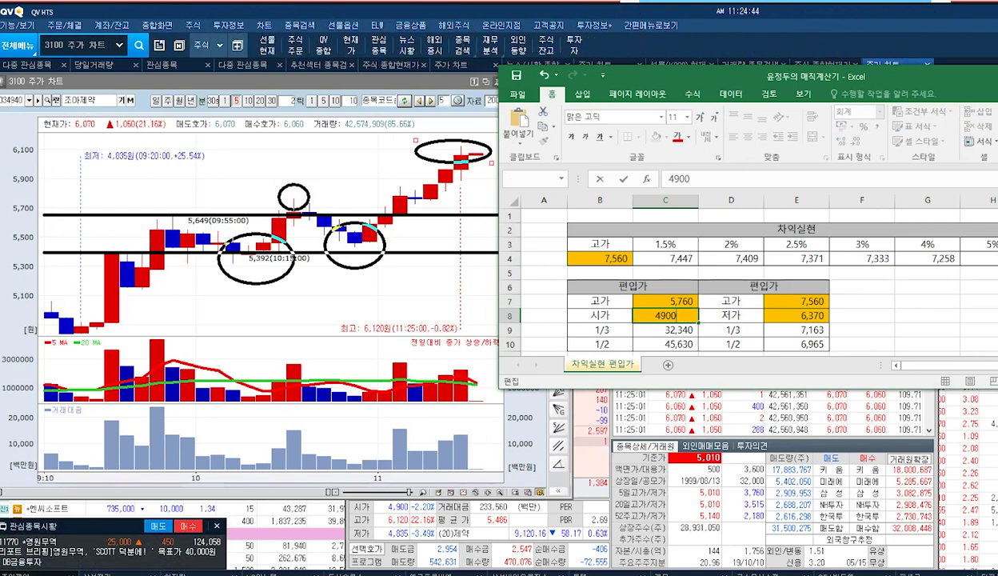
left_click(862, 315)
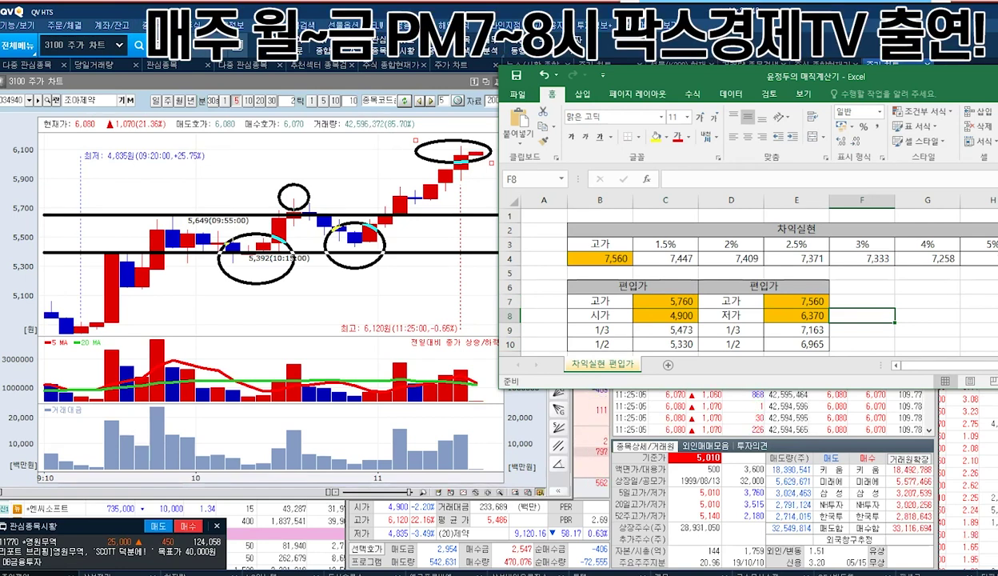
Return to the QV HTS stock chart and erase all its drawn lines and ellipses.
key("alt+Tab")
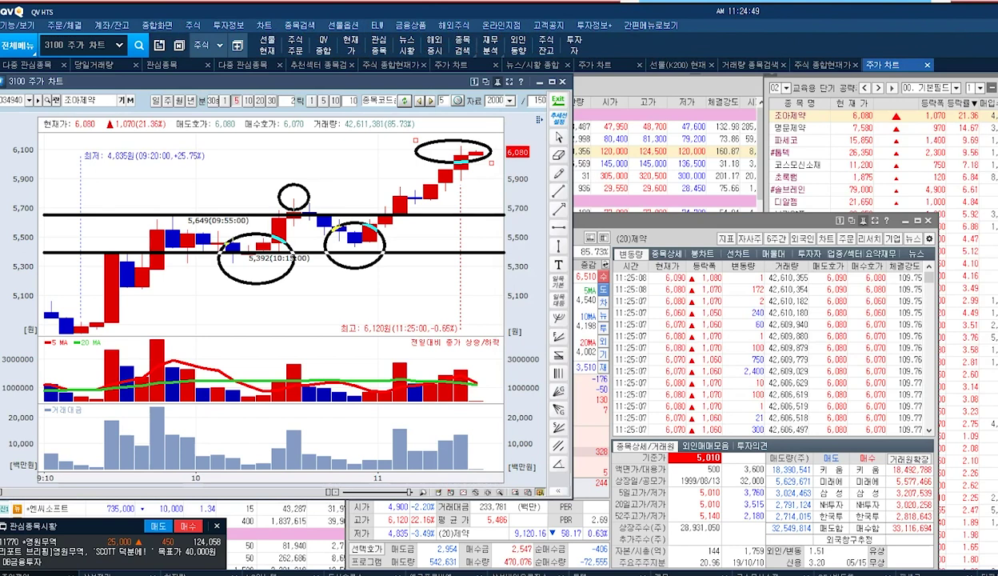
left_click(558, 156)
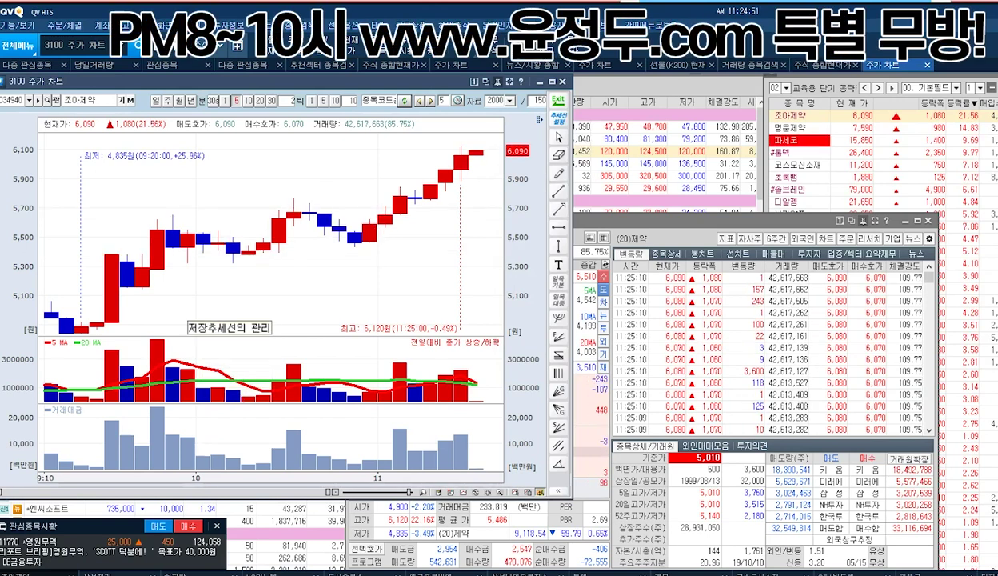
Draw horizontal lines on the cleared 5-minute chart at about 5,477 and 5,648.
left_click(558, 227)
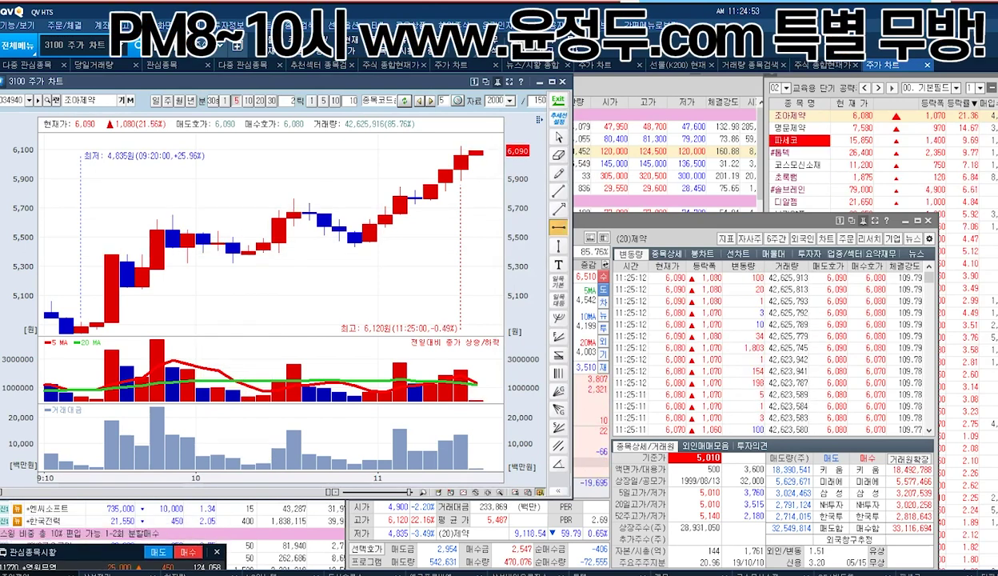
left_click(353, 236)
left_click_drag(353, 238, 344, 247)
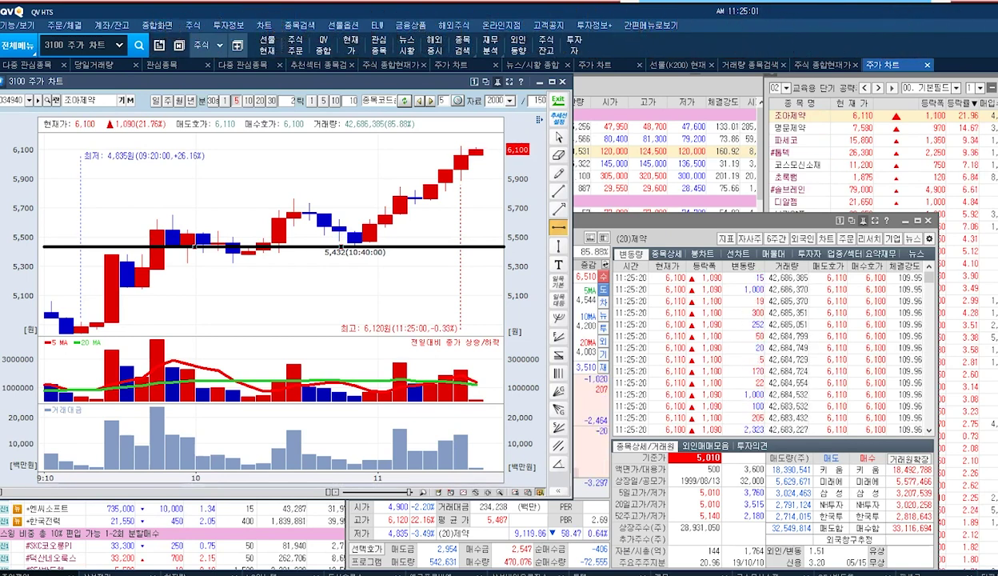
left_click_drag(343, 247, 344, 245)
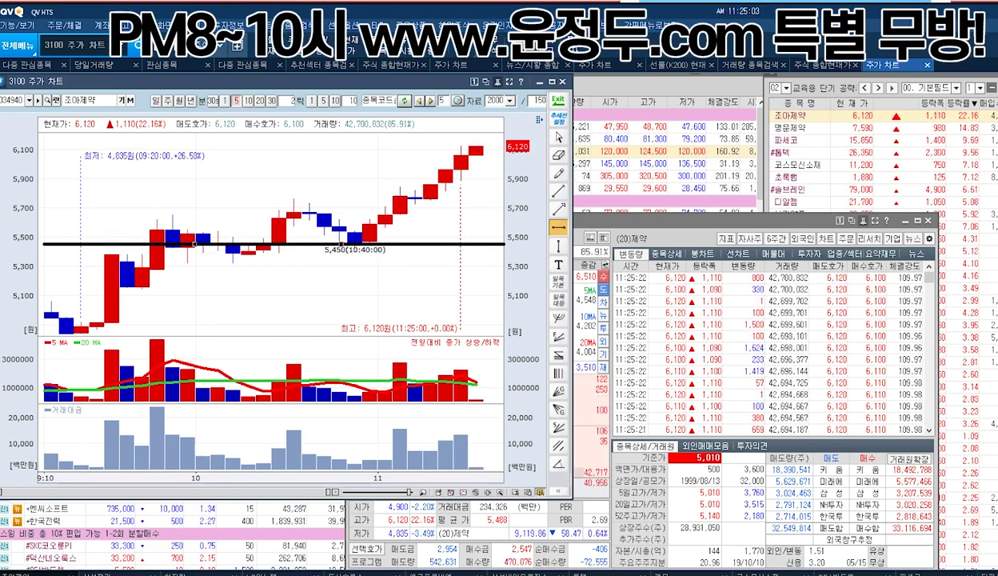
left_click_drag(196, 243, 196, 240)
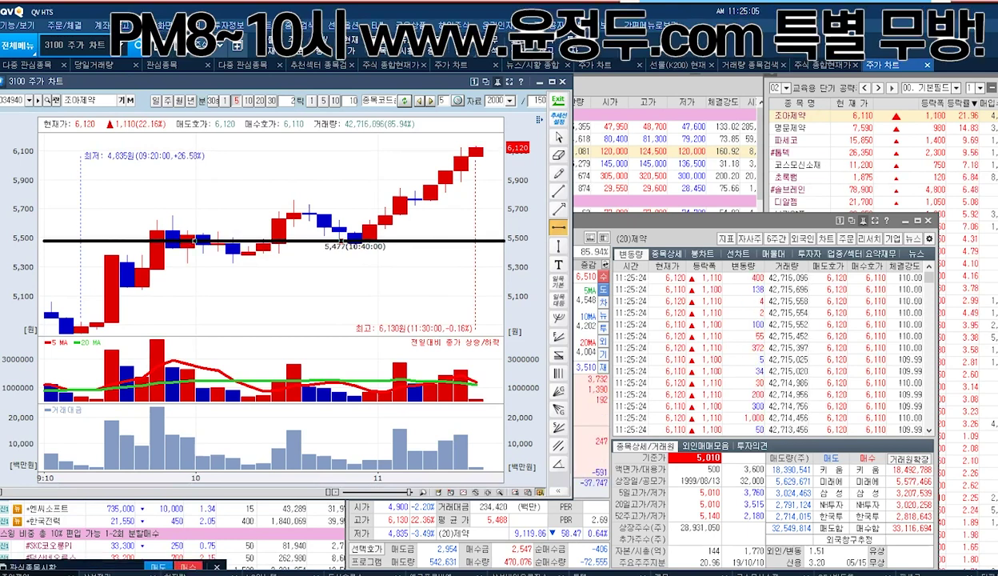
mouse_move(196, 240)
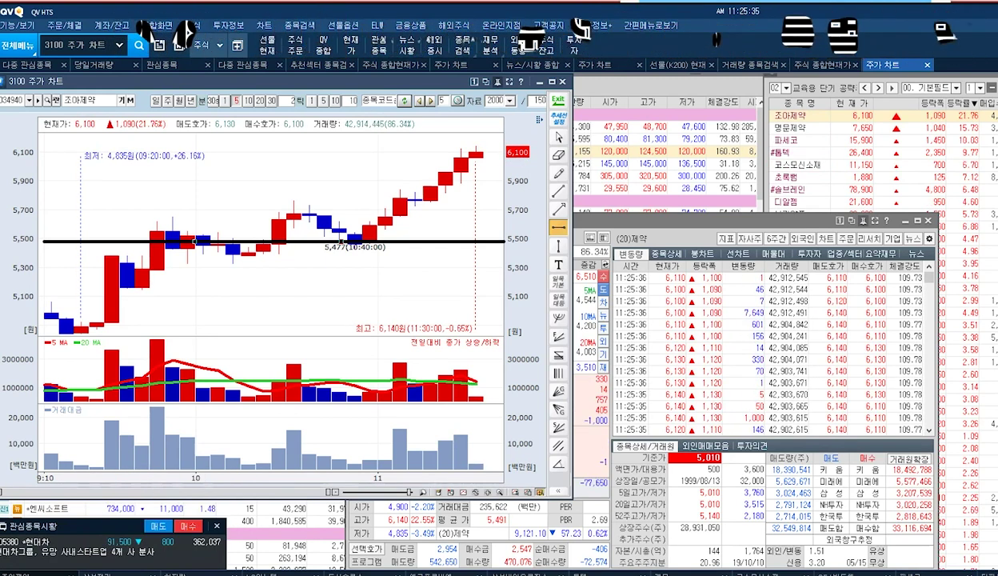
left_click(236, 218)
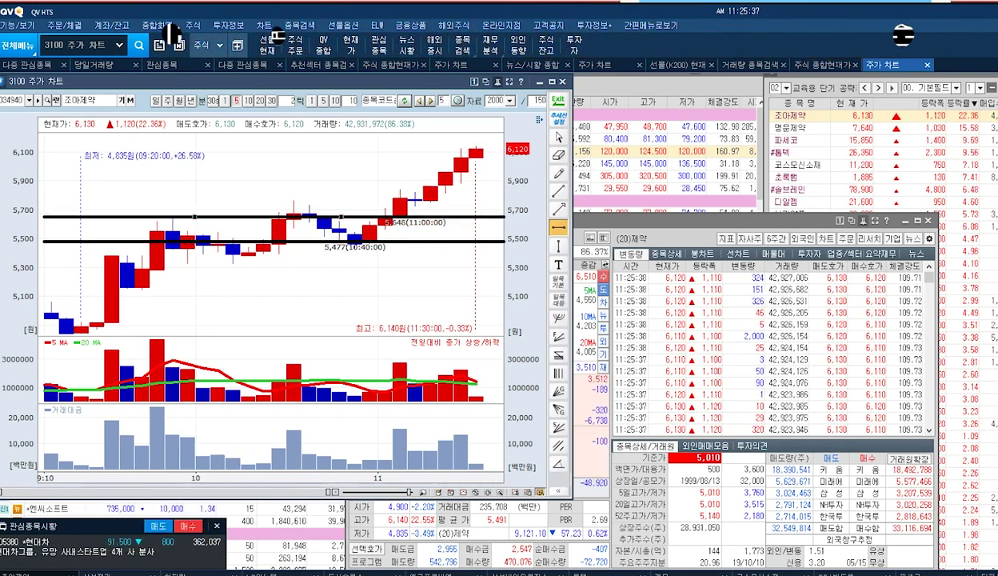